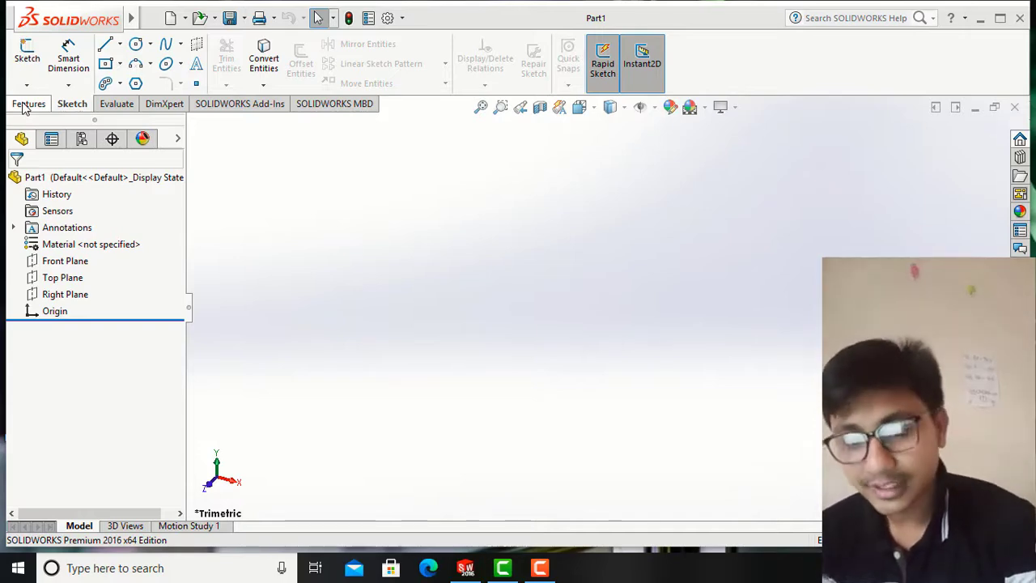
Start a sketch on the Top Plane and draw a corner rectangle about 173 mm long, with its right edge near the origin.
click(52, 279)
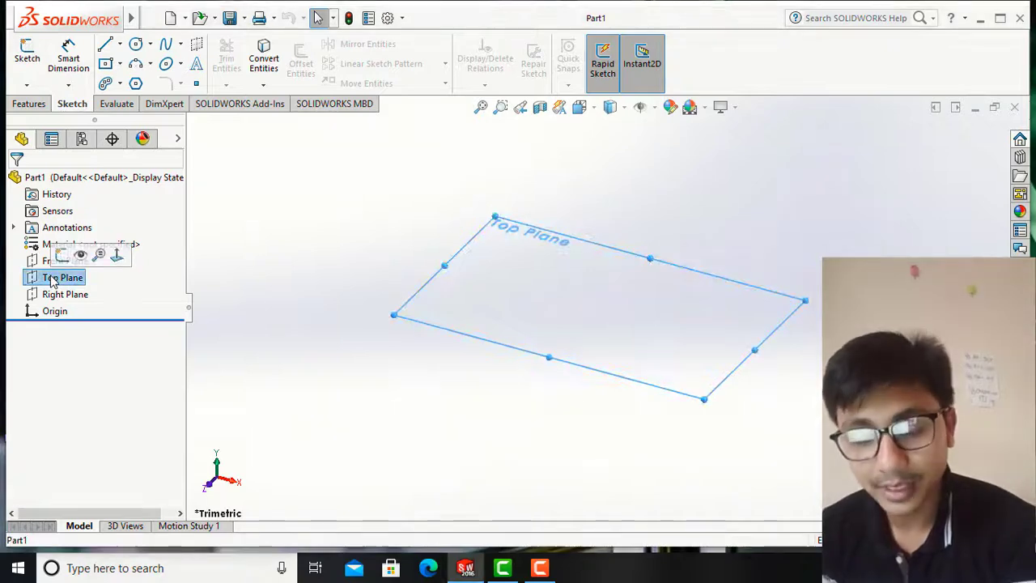
click(62, 256)
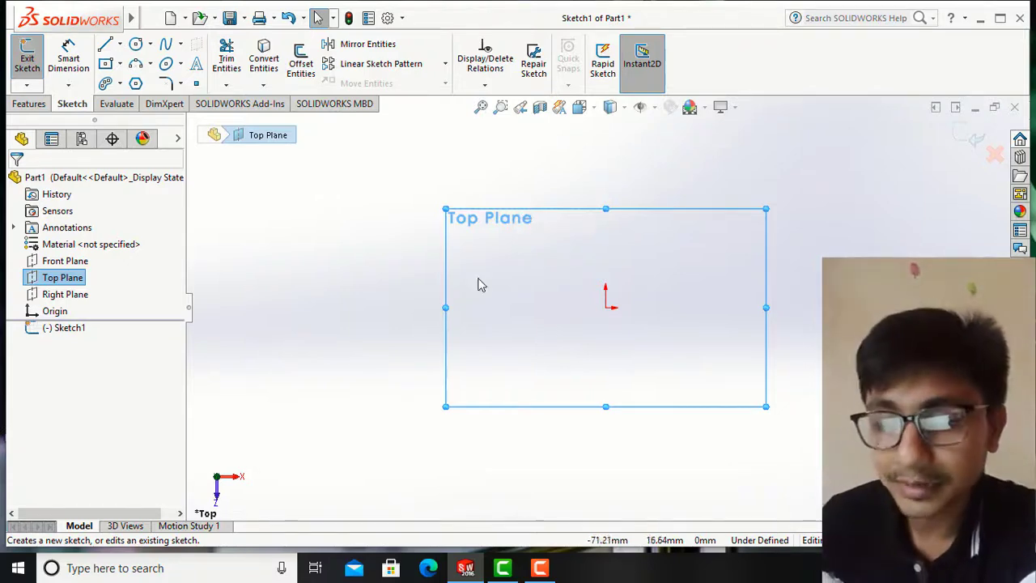
click(120, 64)
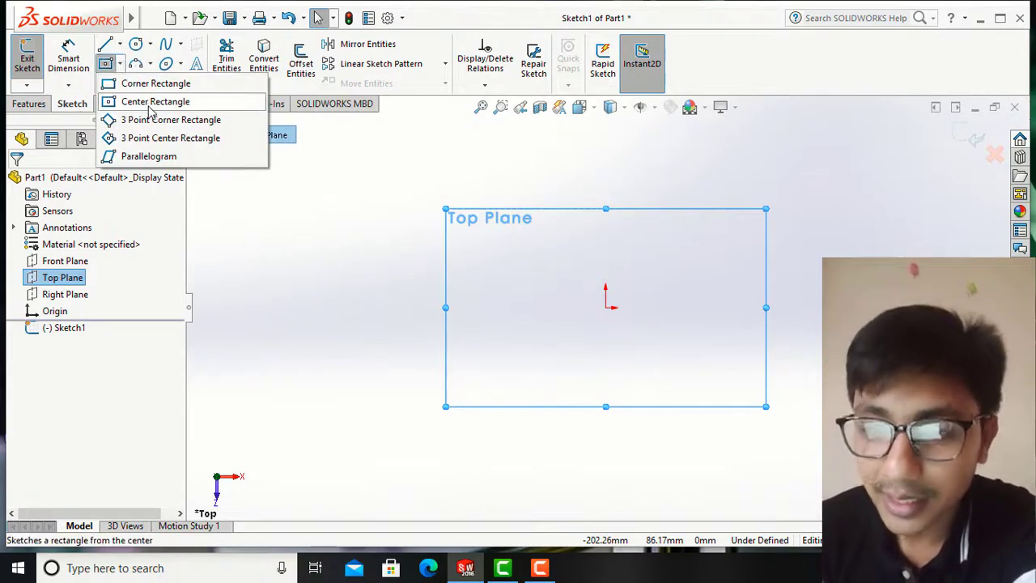
click(162, 86)
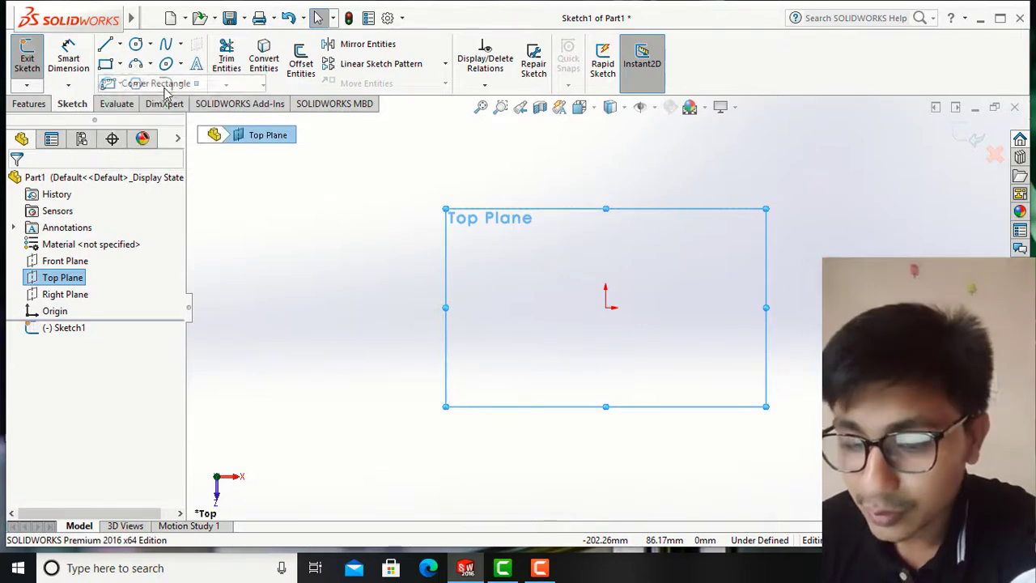
mouse_move(305, 260)
mouse_down()
mouse_move(418, 275)
mouse_move(462, 338)
mouse_move(546, 360)
mouse_move(550, 373)
mouse_move(615, 372)
mouse_up()
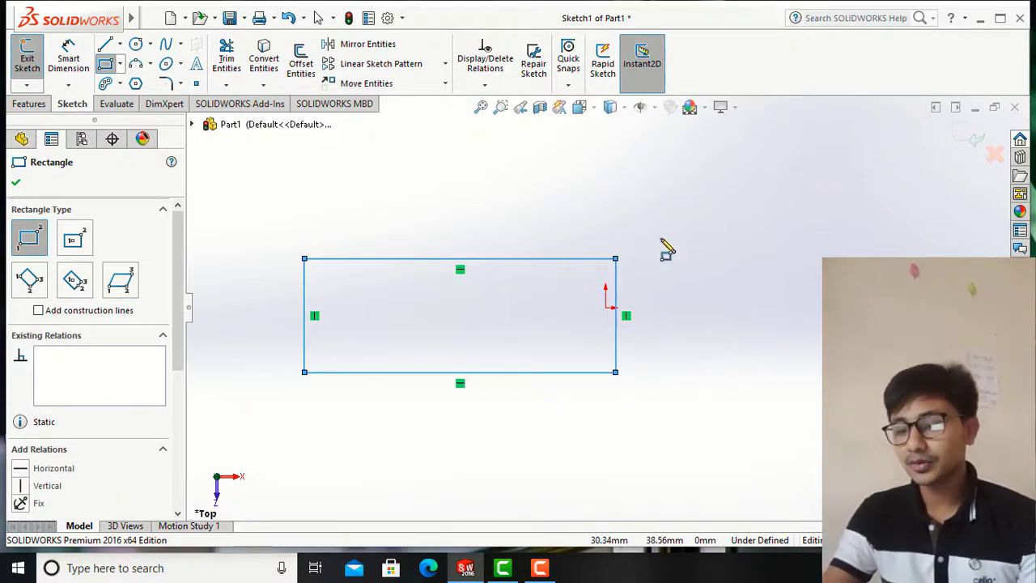
Sketch a second, small flat rectangle above the large one and leave the rectangle tool.
drag(493, 214, 374, 198)
right_click(379, 204)
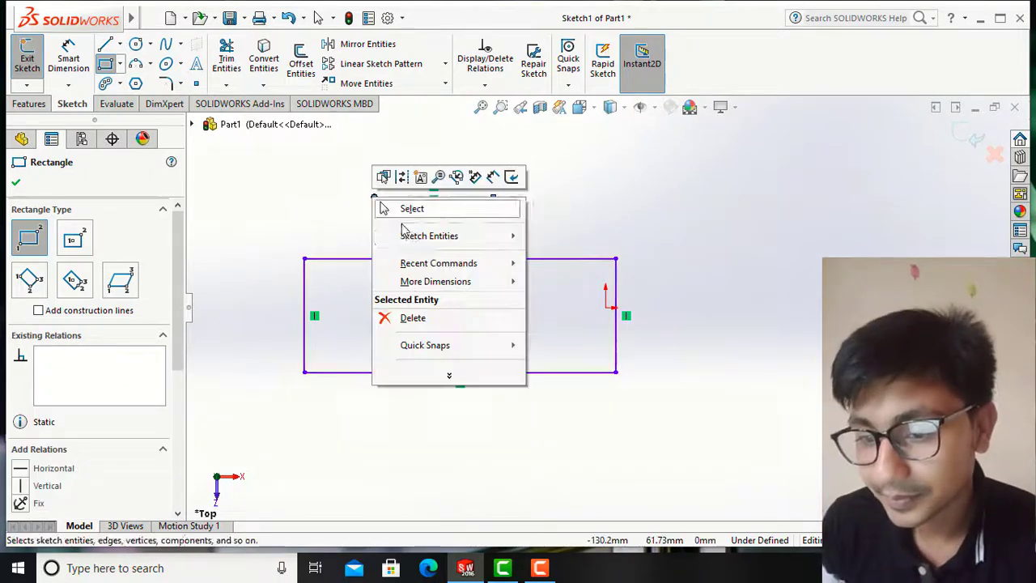
click(409, 208)
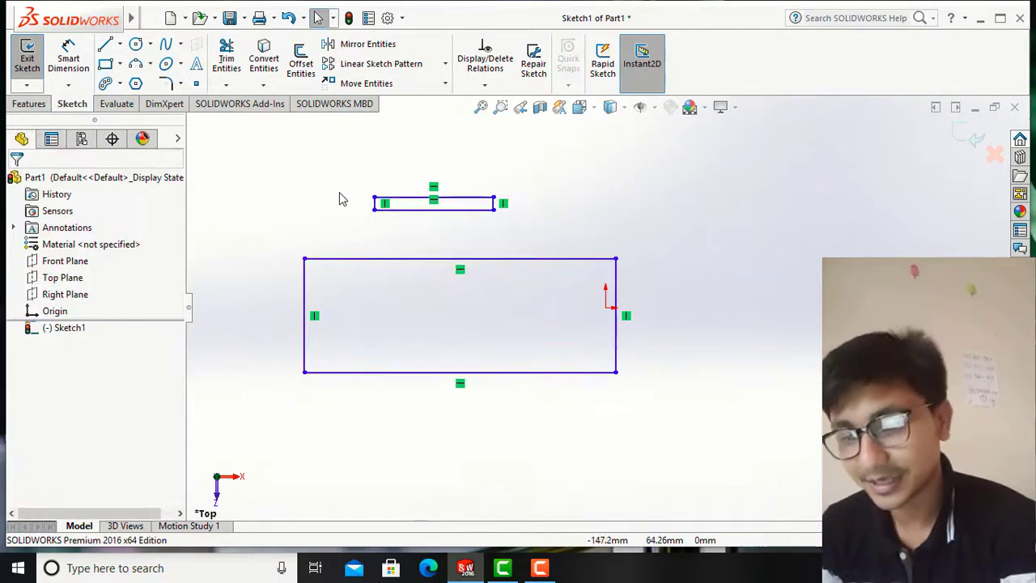
Dimension the large rectangle's upper edge to 150 mm with Smart Dimension.
click(70, 77)
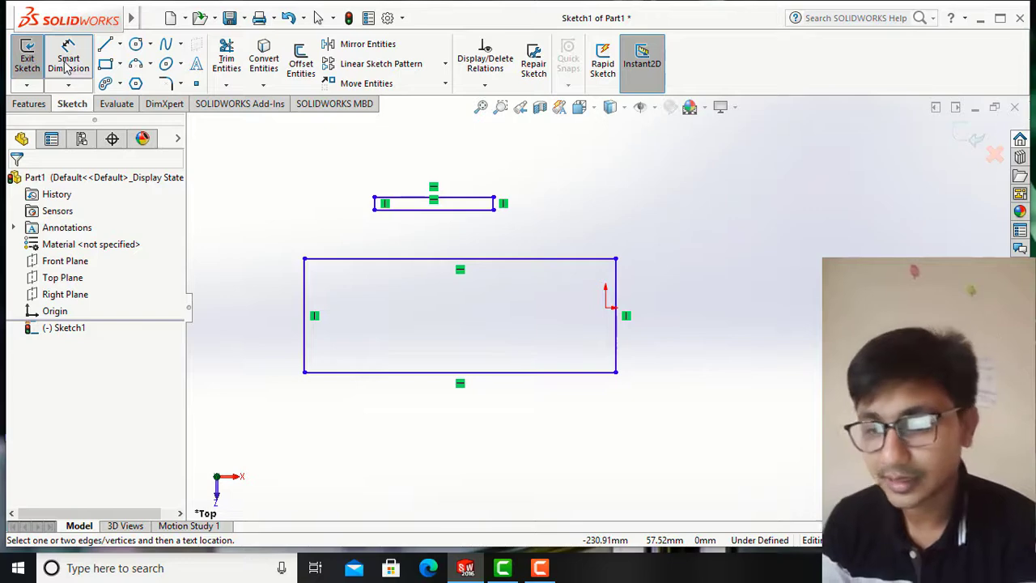
click(336, 259)
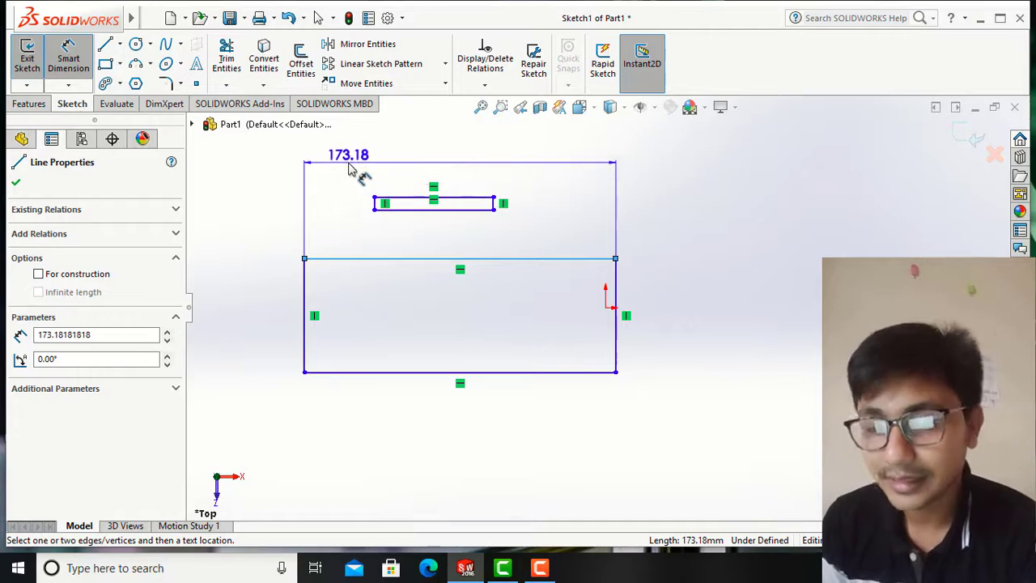
click(349, 168)
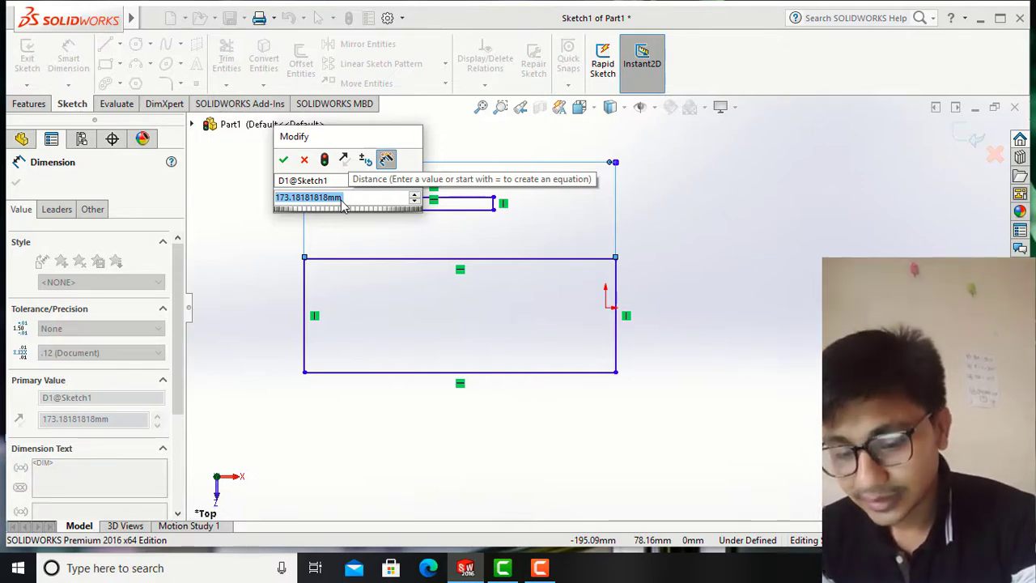
text(150)
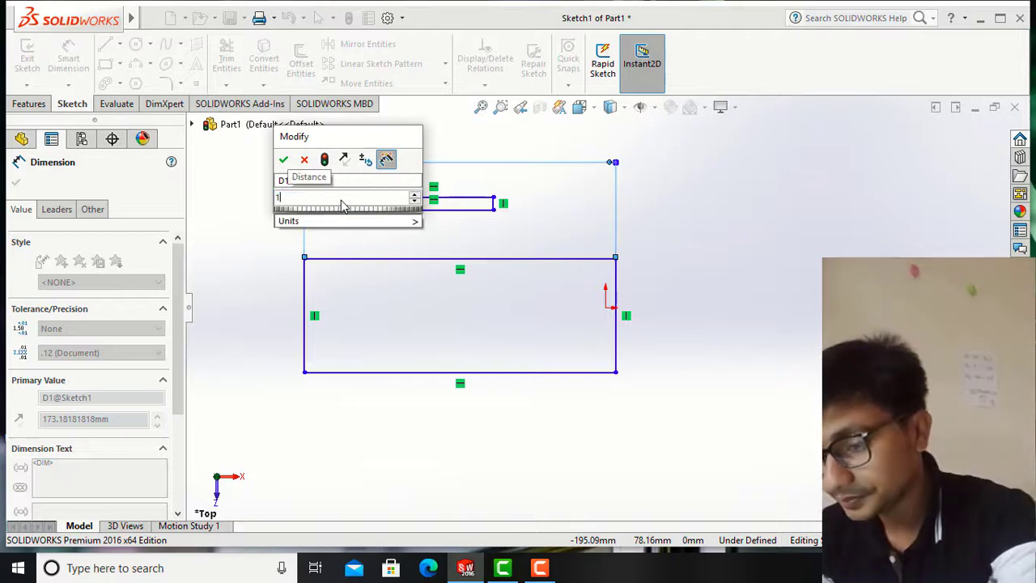
key(Return)
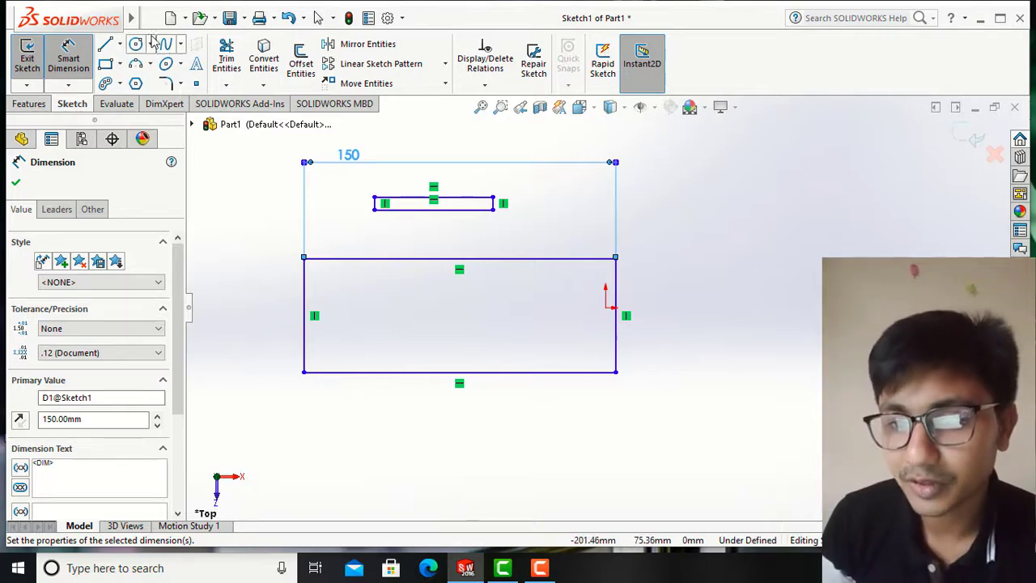
Sketch a circle of about 44 mm radius to the right of the rectangles and leave the circle tool.
click(150, 44)
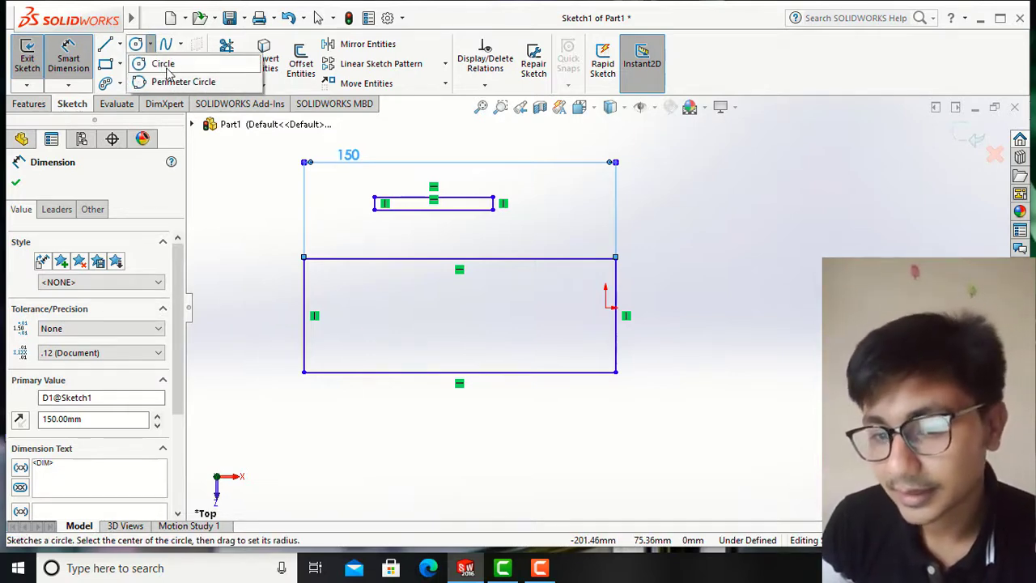
click(16, 185)
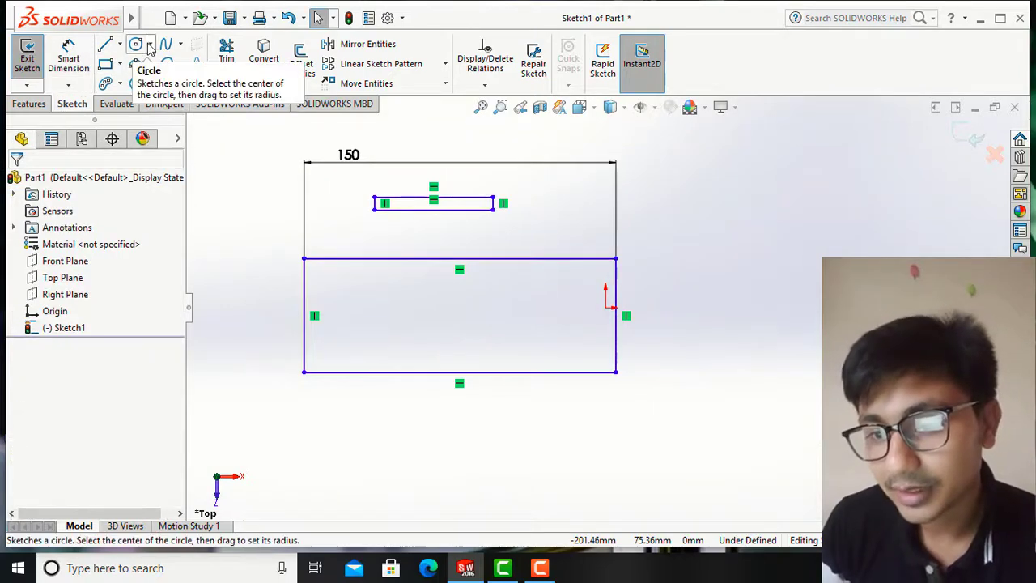
click(149, 44)
click(151, 63)
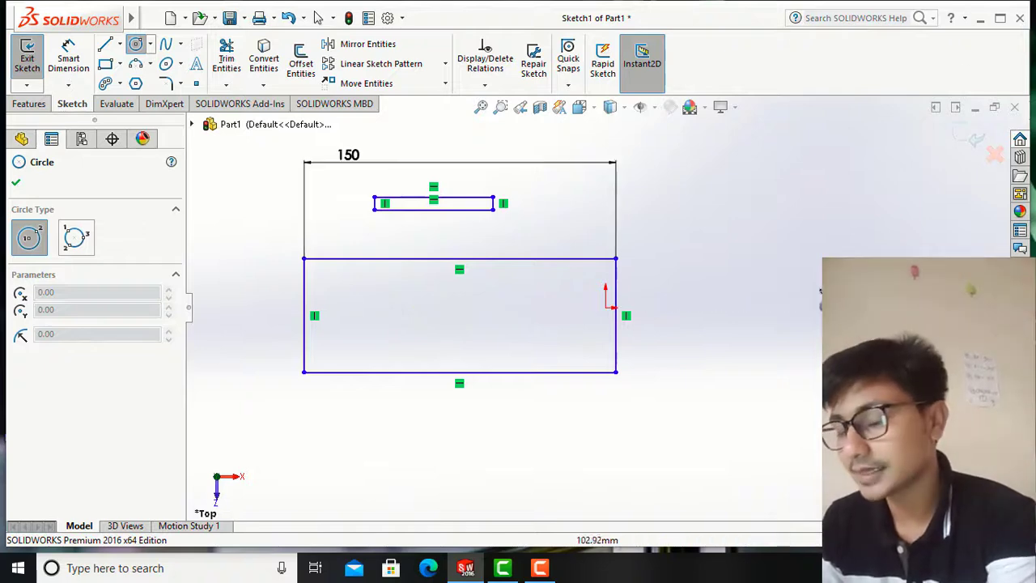
click(877, 249)
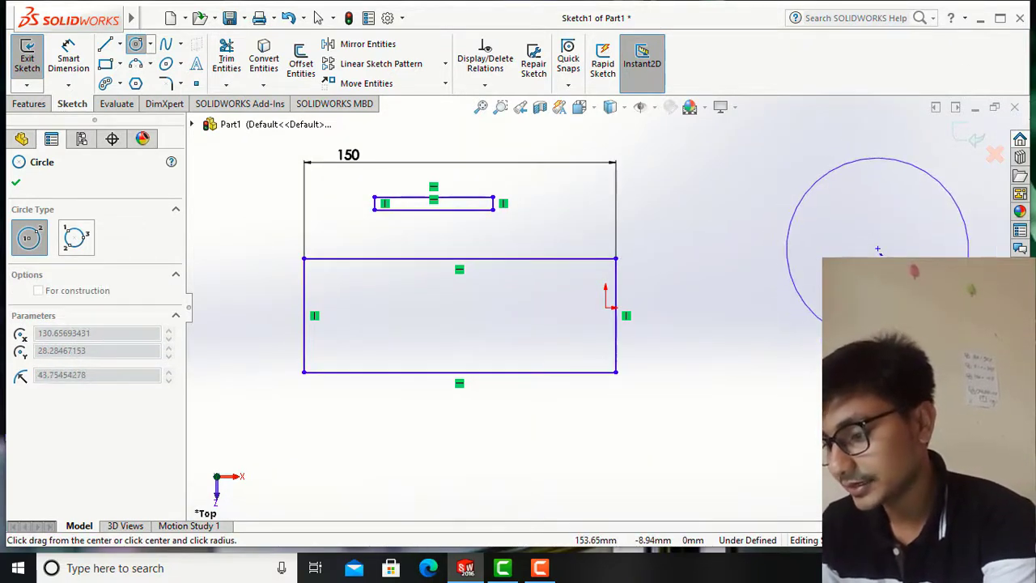
click(925, 326)
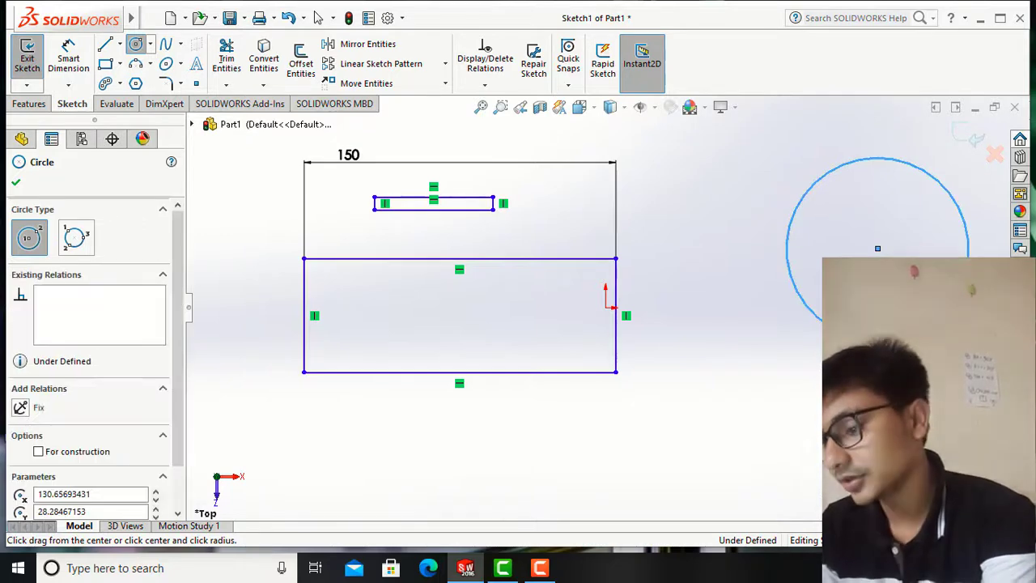
click(864, 402)
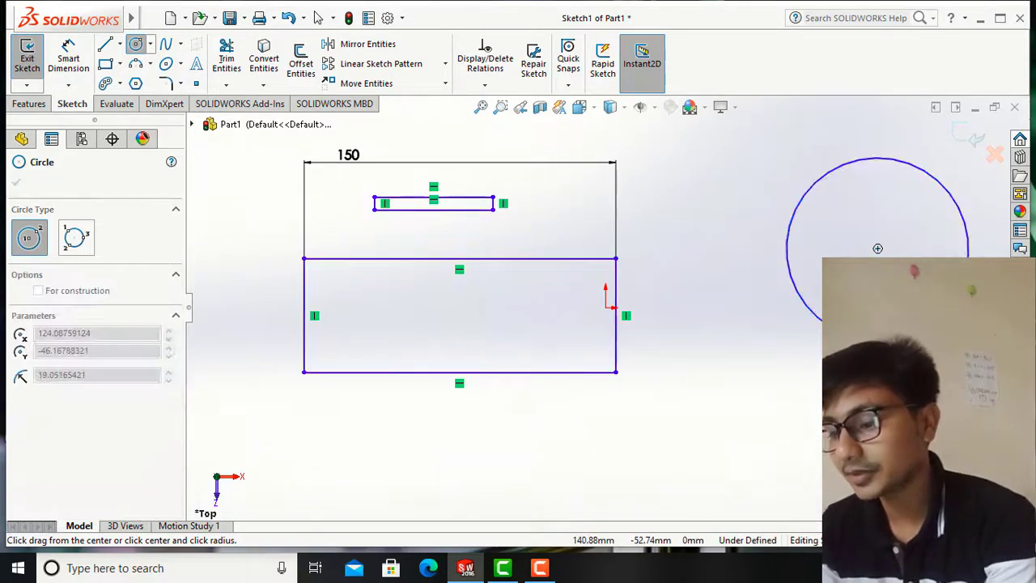
key(Escape)
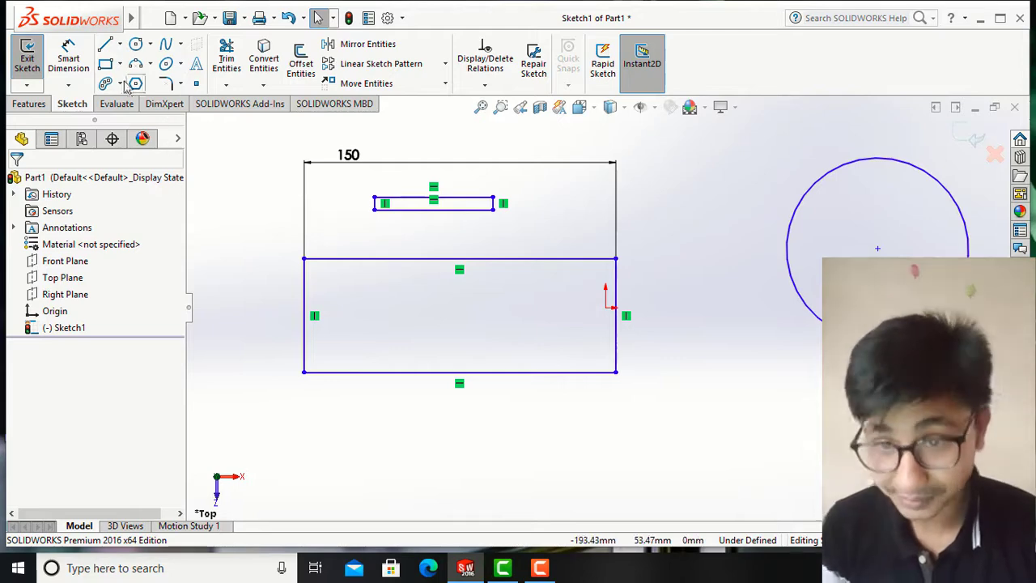
click(150, 43)
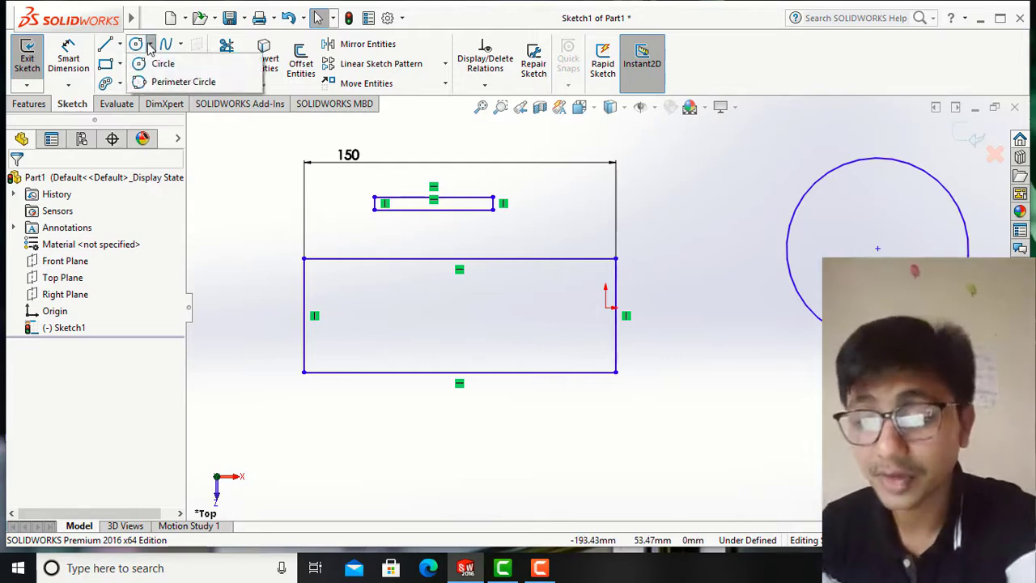
click(237, 198)
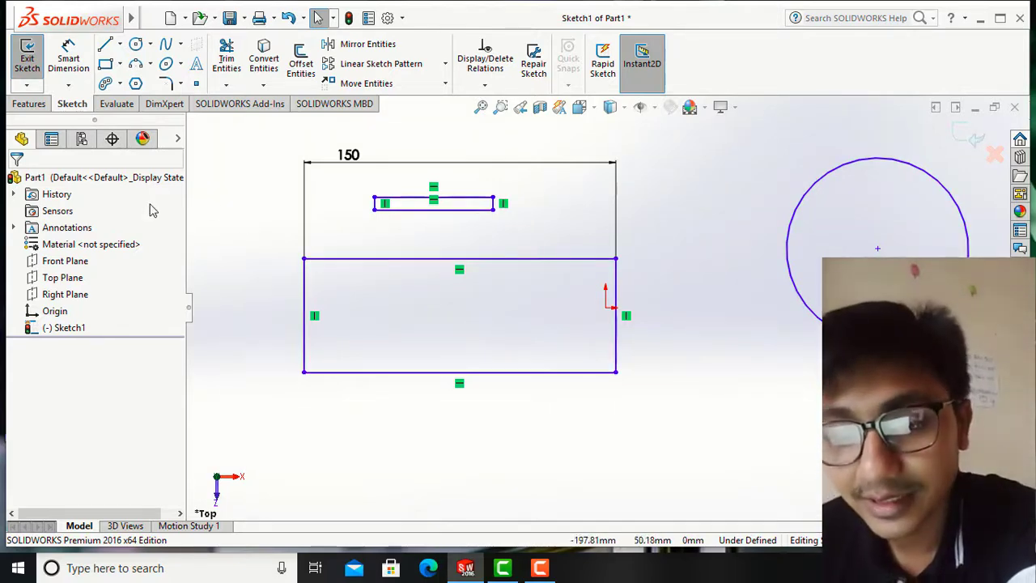
click(28, 106)
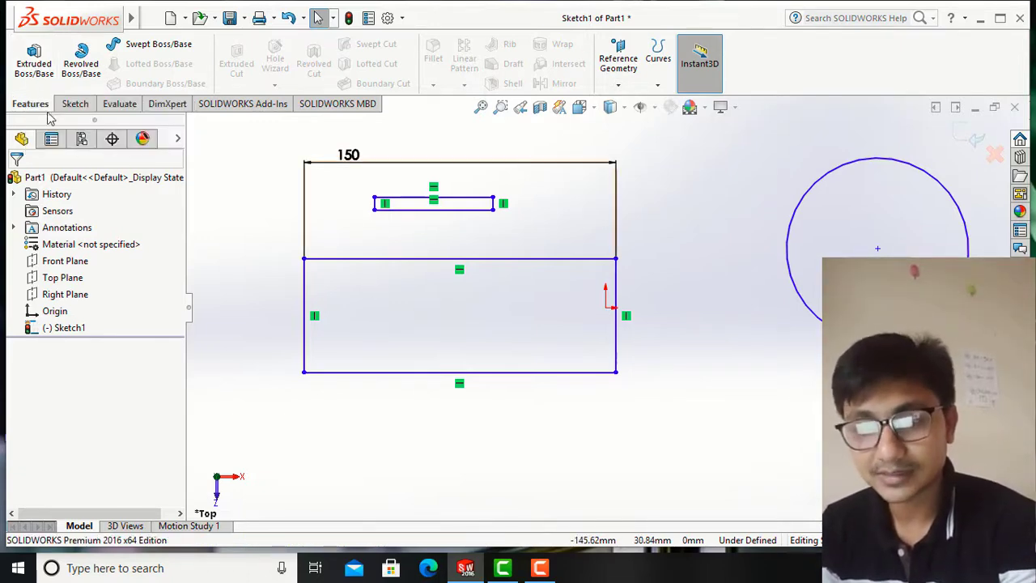
click(73, 105)
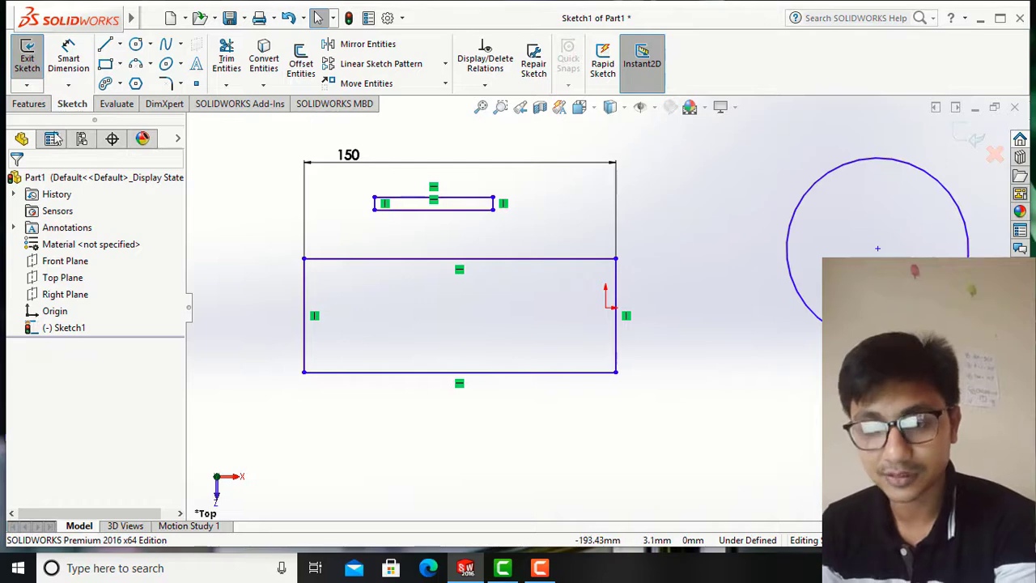
Start an Extruded Boss/Base from the sketched rectangles and circle and examine its preview from several angles.
click(26, 105)
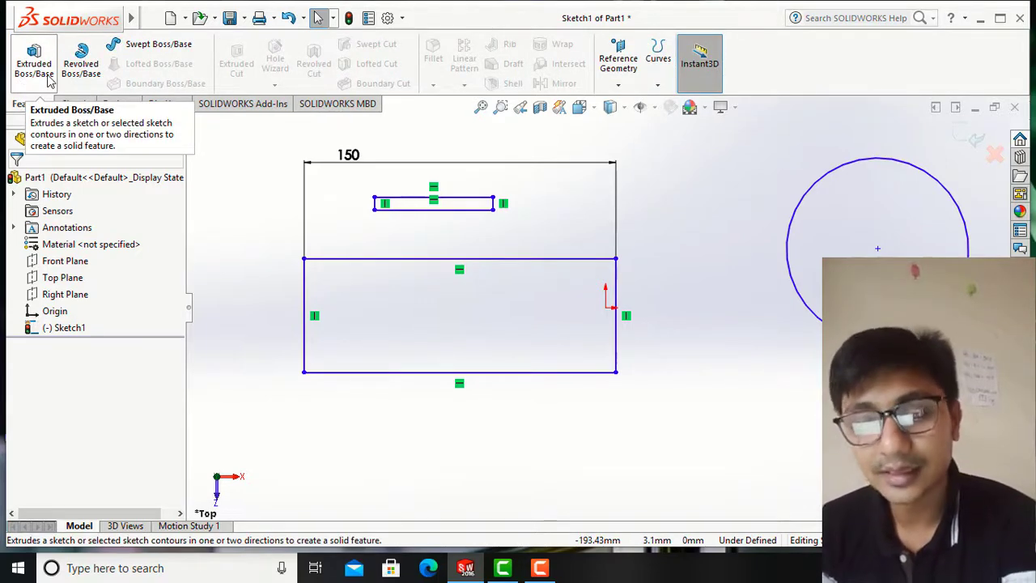
click(49, 79)
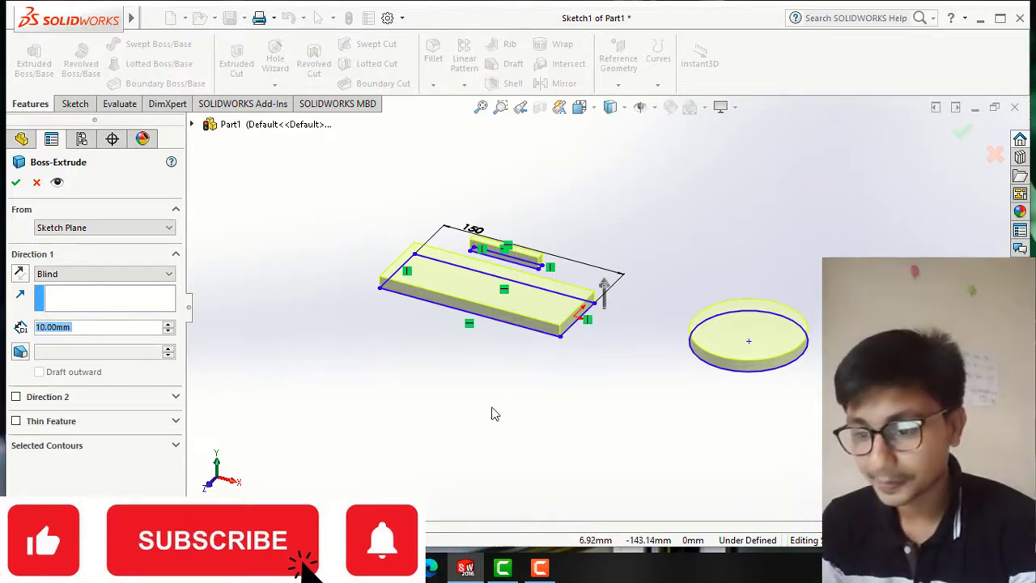
middle_drag(491, 415, 450, 364)
middle_drag(902, 370, 526, 405)
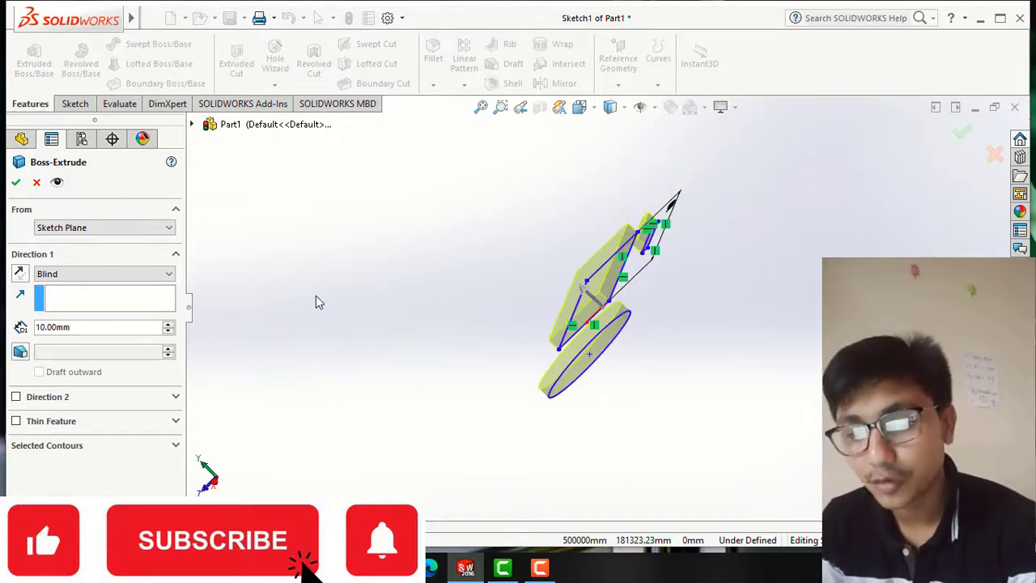
middle_drag(325, 302, 456, 221)
middle_drag(424, 283, 450, 343)
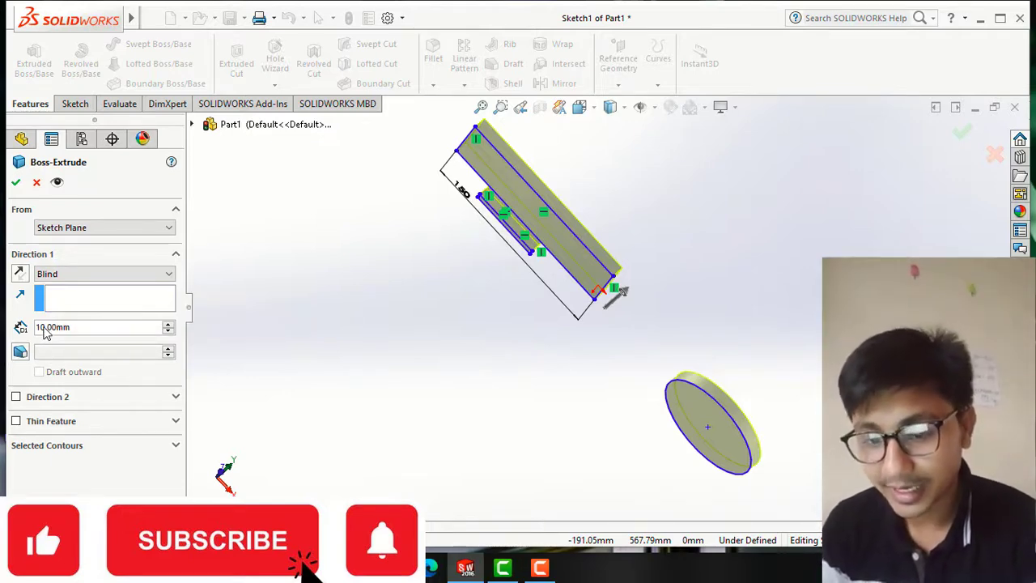
Try blind extrusion depths of 115 mm and 15 mm on the preview.
click(46, 329)
text(115)
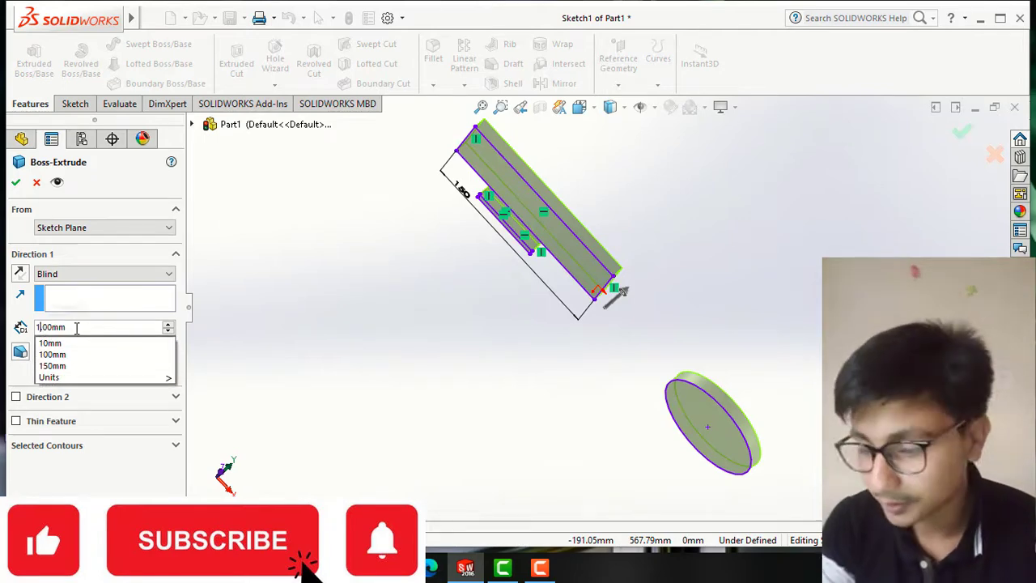
key(Return)
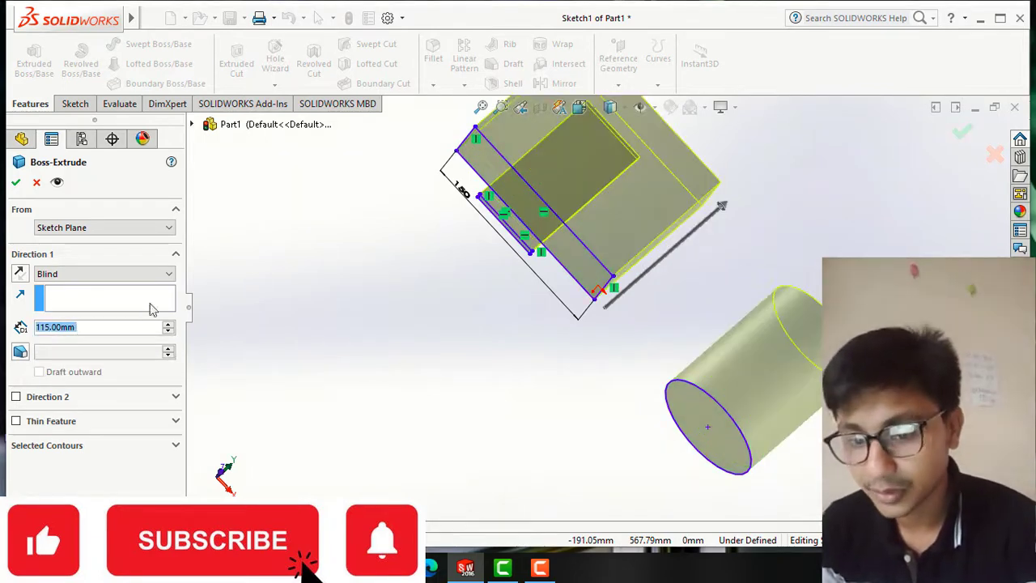
mouse_move(437, 428)
middle_down()
mouse_move(450, 399)
mouse_move(429, 411)
middle_up()
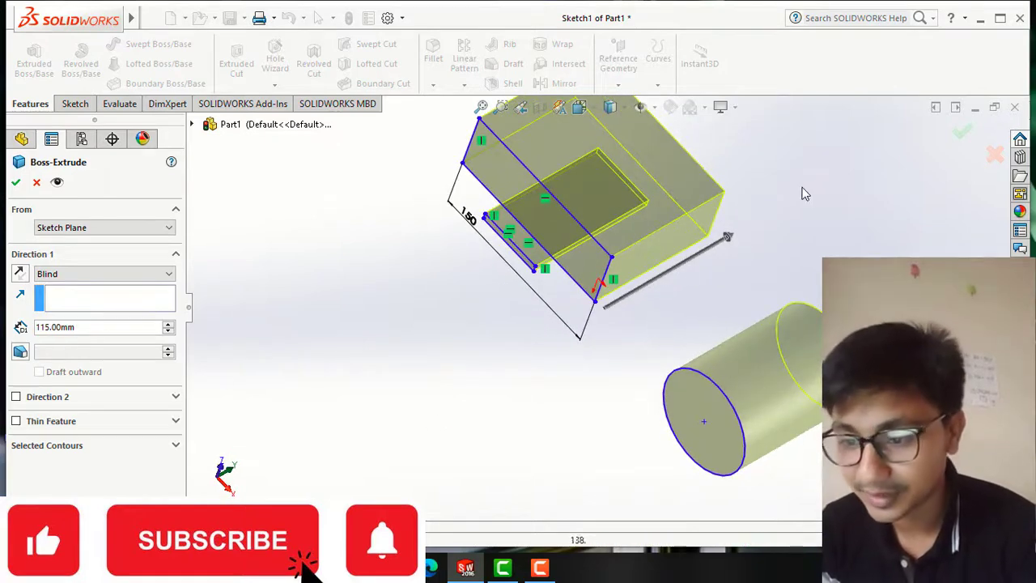
click(51, 328)
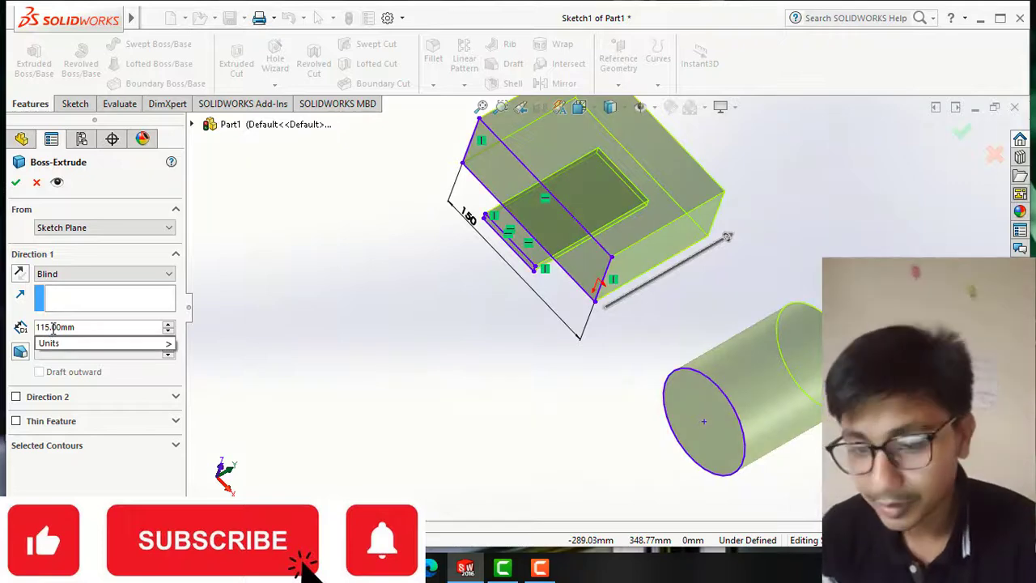
key(BackSpace)
key(Return)
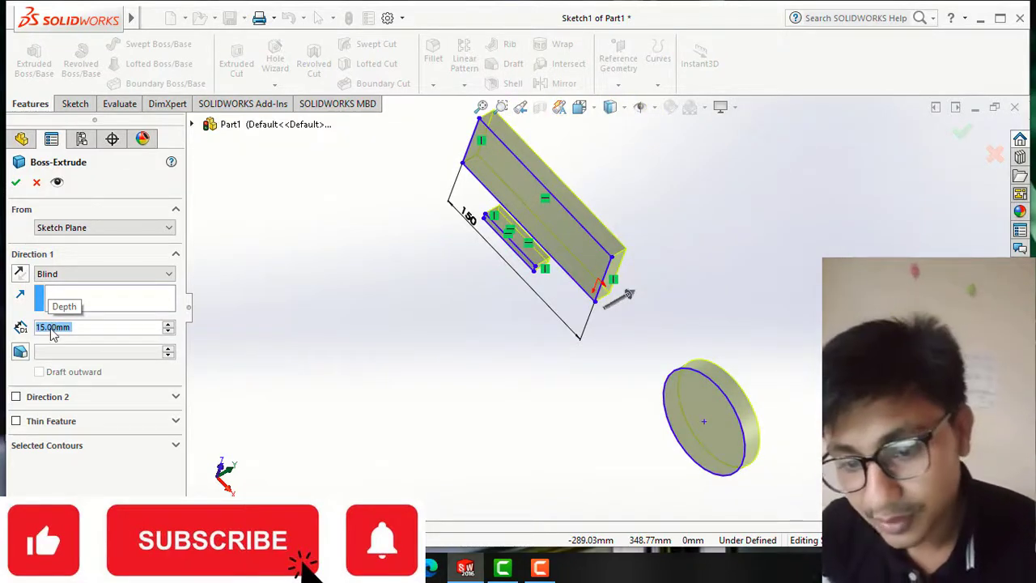
Set the blind extrusion depth to 30 mm and finish extruding the rectangles and circle into solids.
text(30)
key(Return)
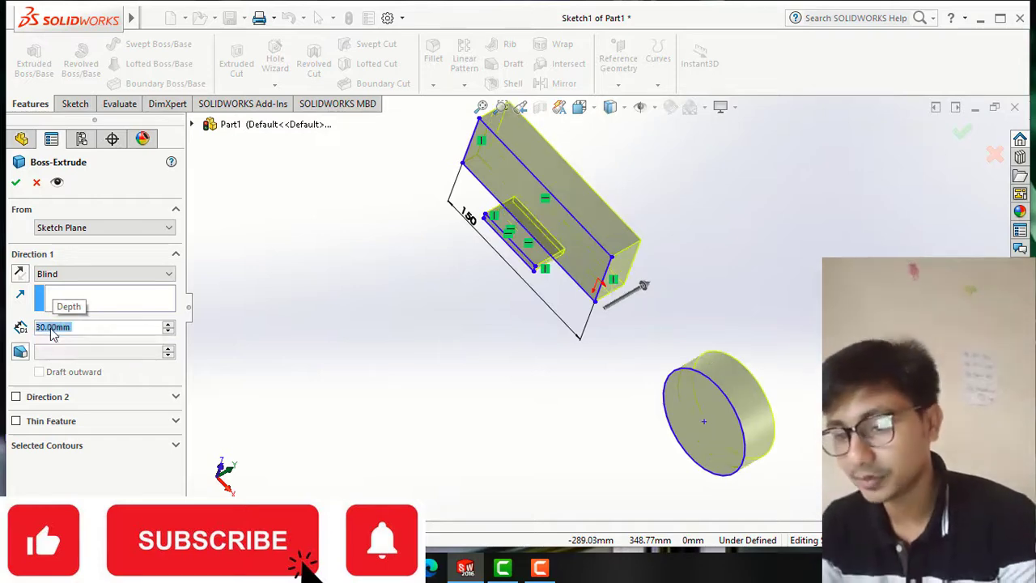
middle_drag(388, 344, 358, 331)
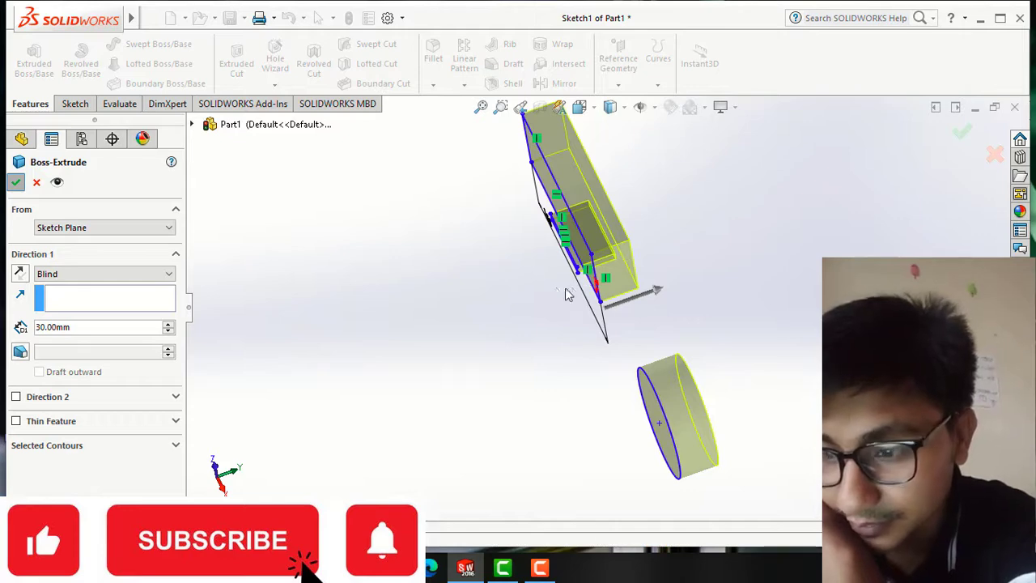
key(Return)
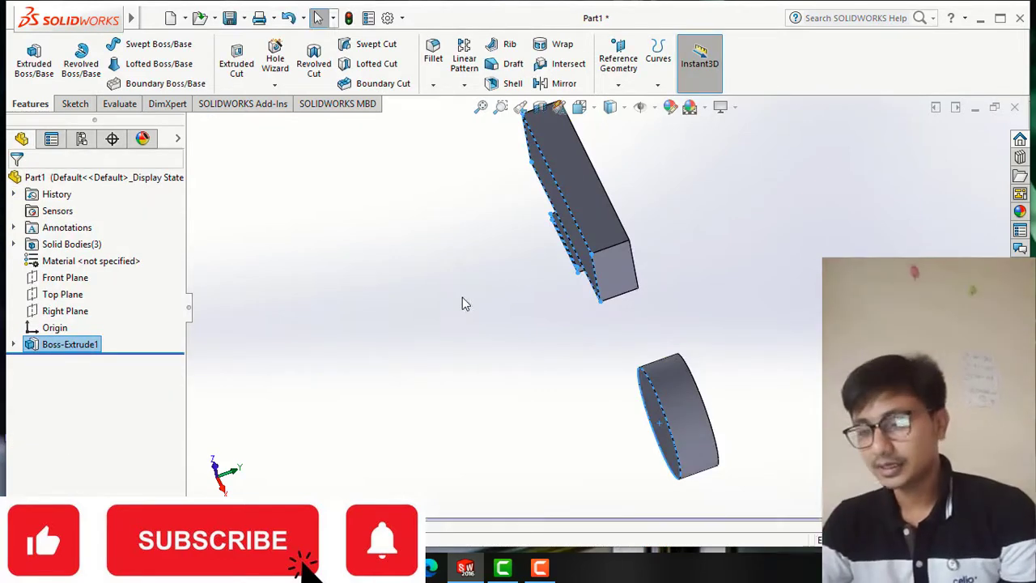
middle_drag(450, 284, 370, 224)
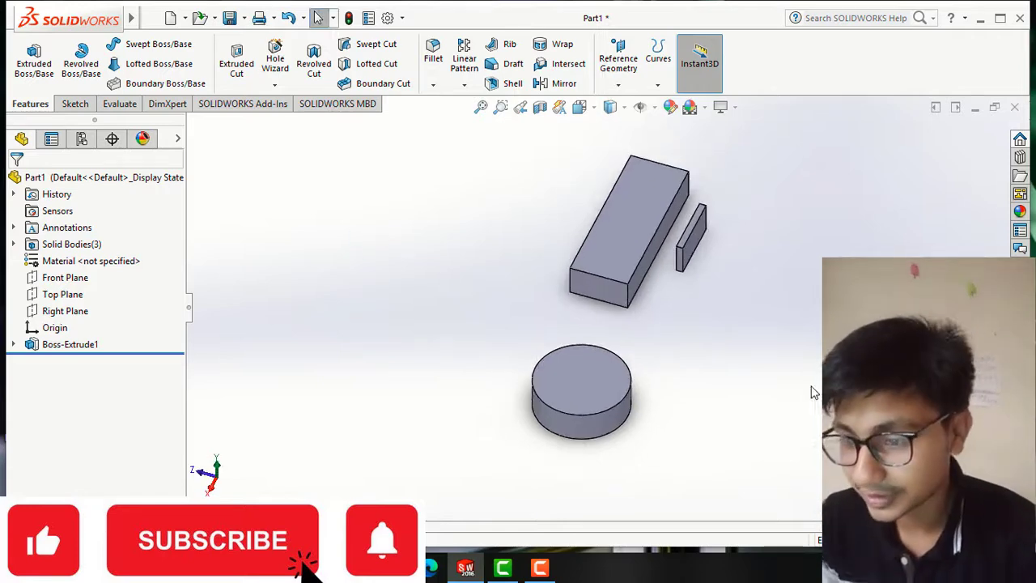
middle_drag(811, 391, 456, 324)
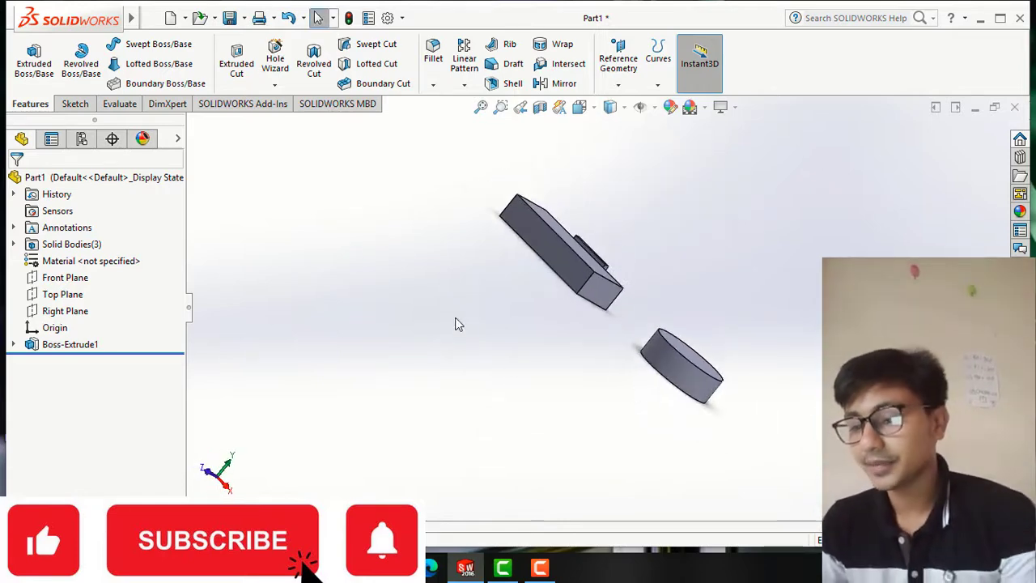
ctrl+middle_drag(410, 400, 248, 392)
middle_drag(409, 338, 356, 363)
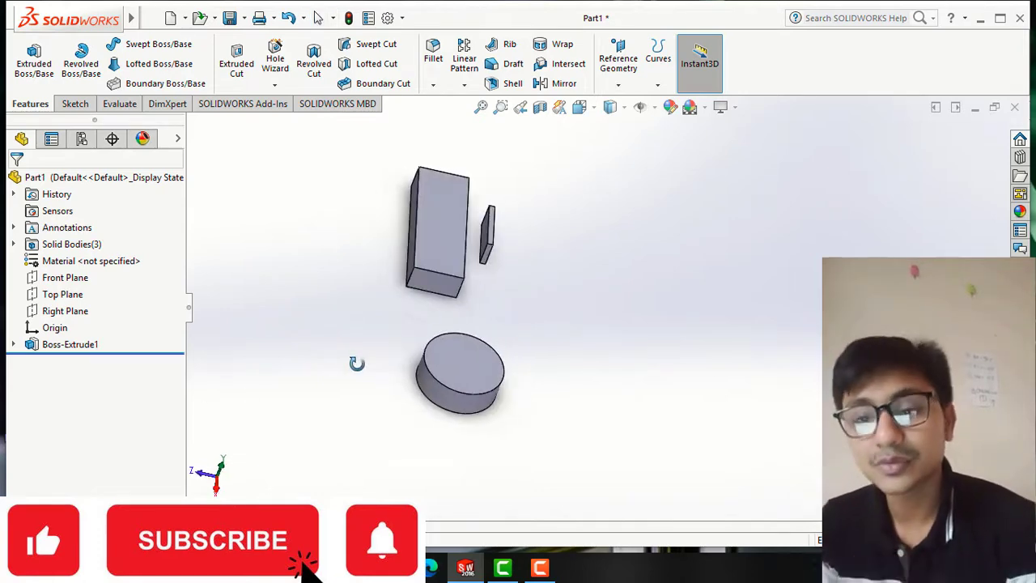
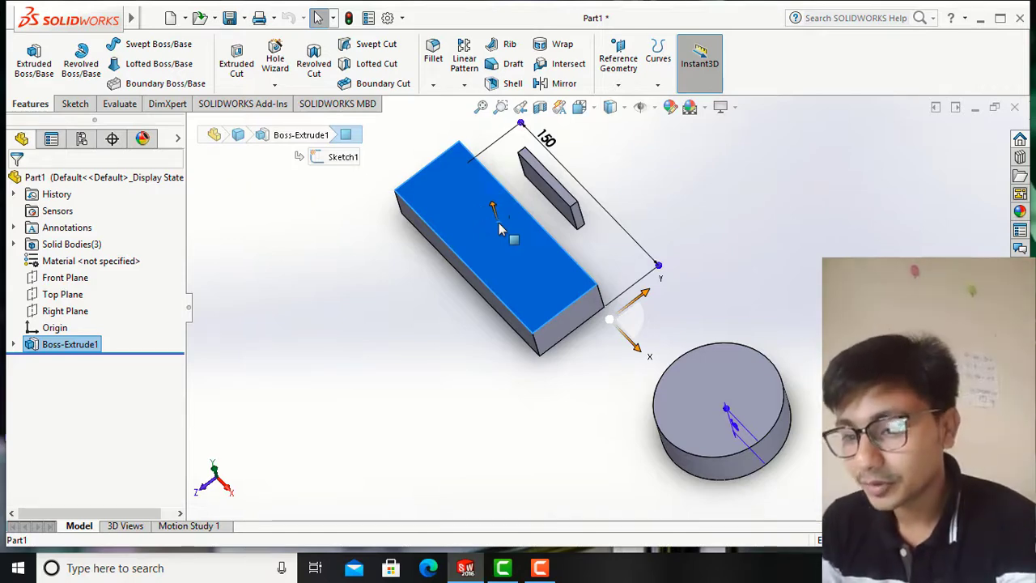
Start a new sketch on the large rectangular block's top face and orient the view normal to it.
click(499, 229)
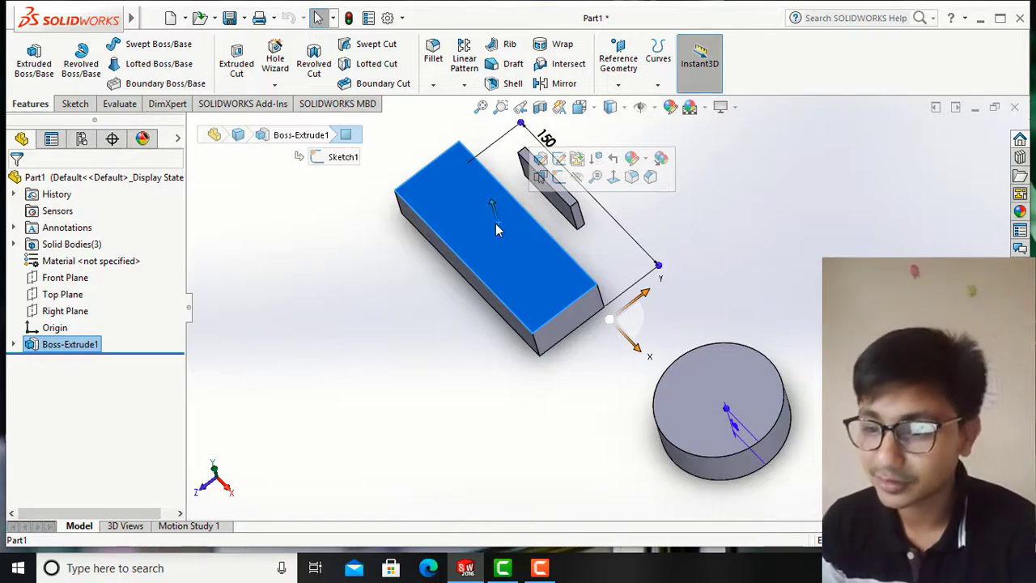
click(560, 180)
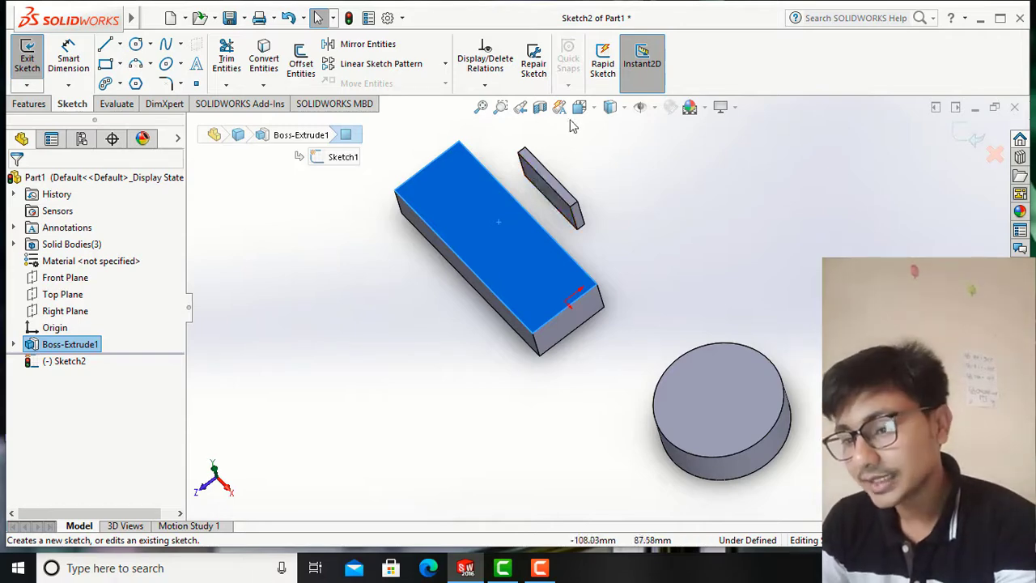
click(595, 112)
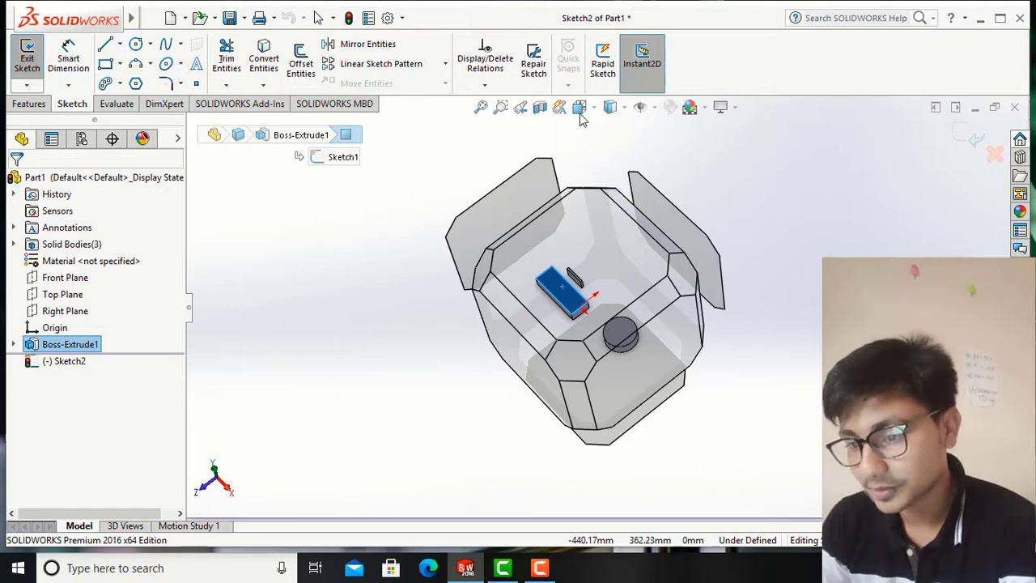
click(598, 112)
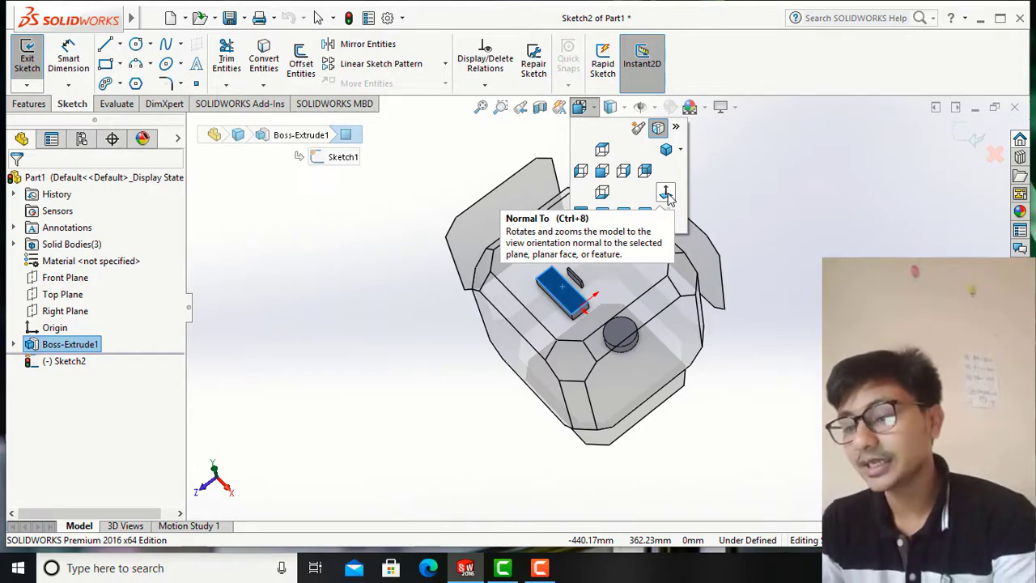
click(666, 193)
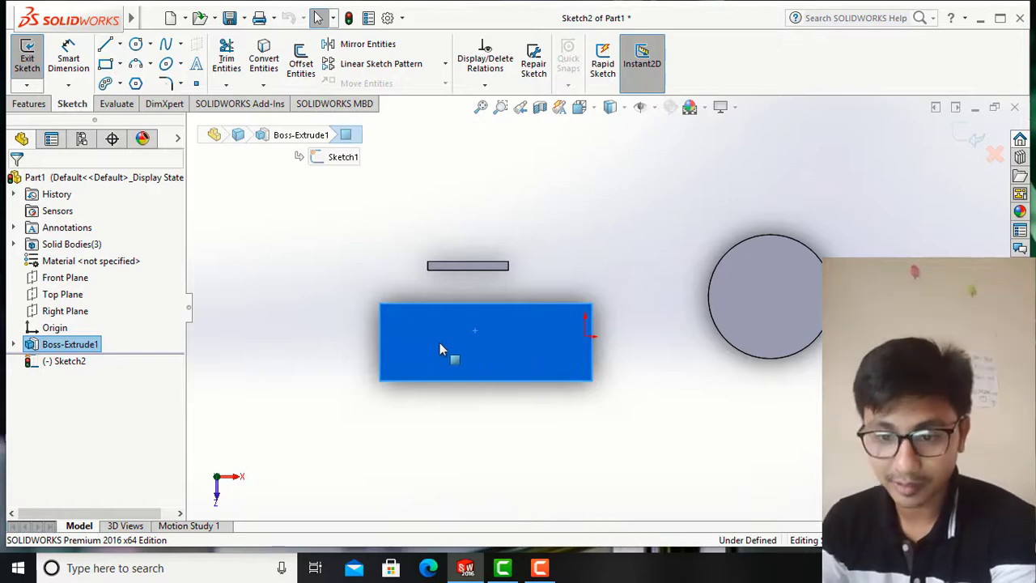
Sketch a four-sided polygon around an inscribed circle about 32 mm in diameter near the middle of the block's top face.
click(136, 84)
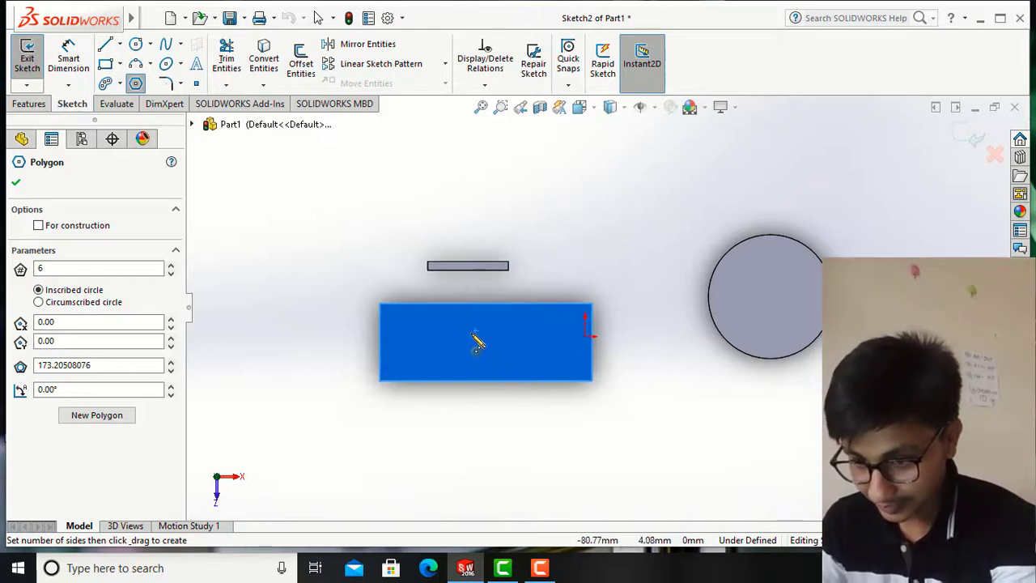
drag(474, 334, 496, 355)
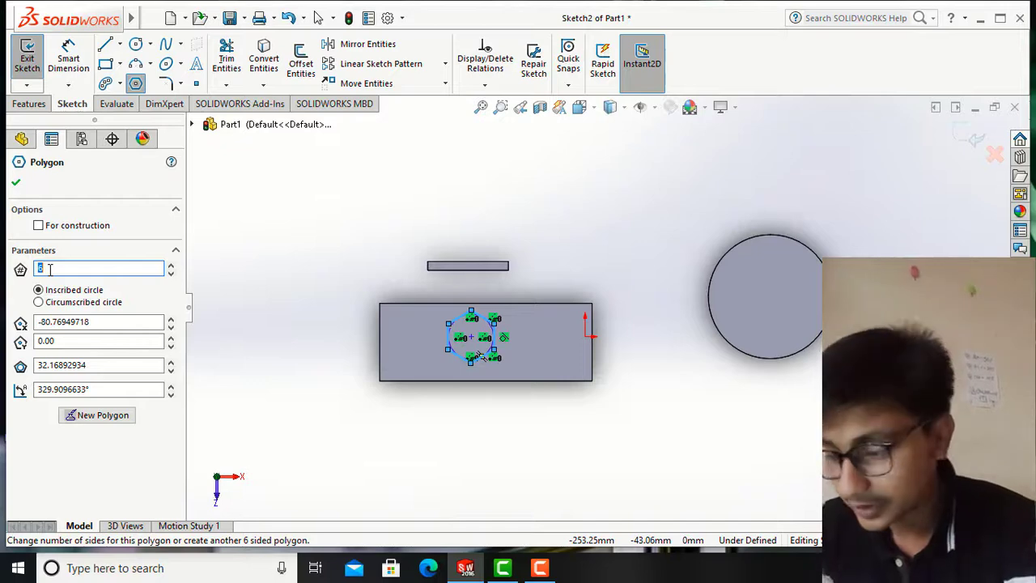
text(4)
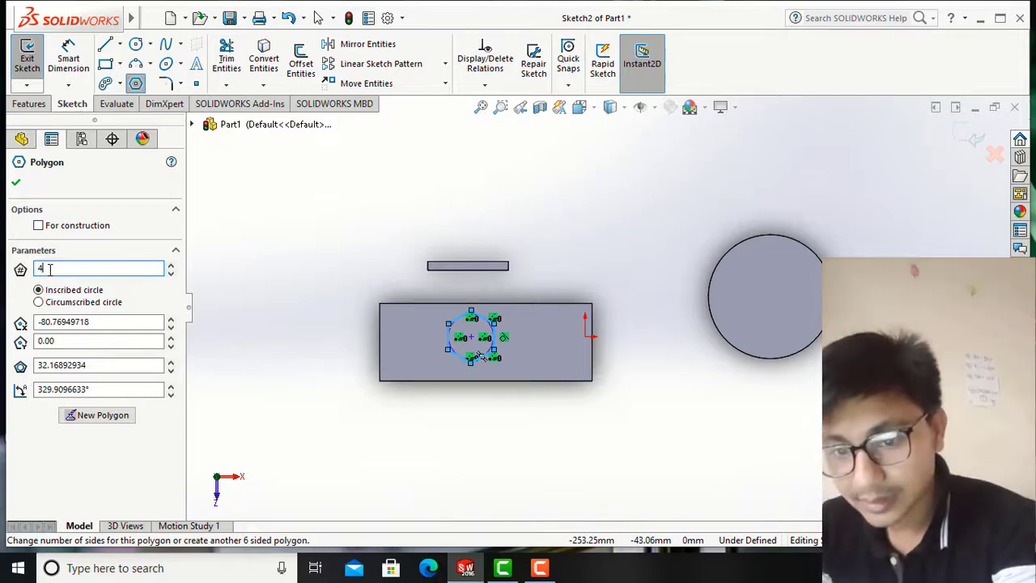
click(280, 357)
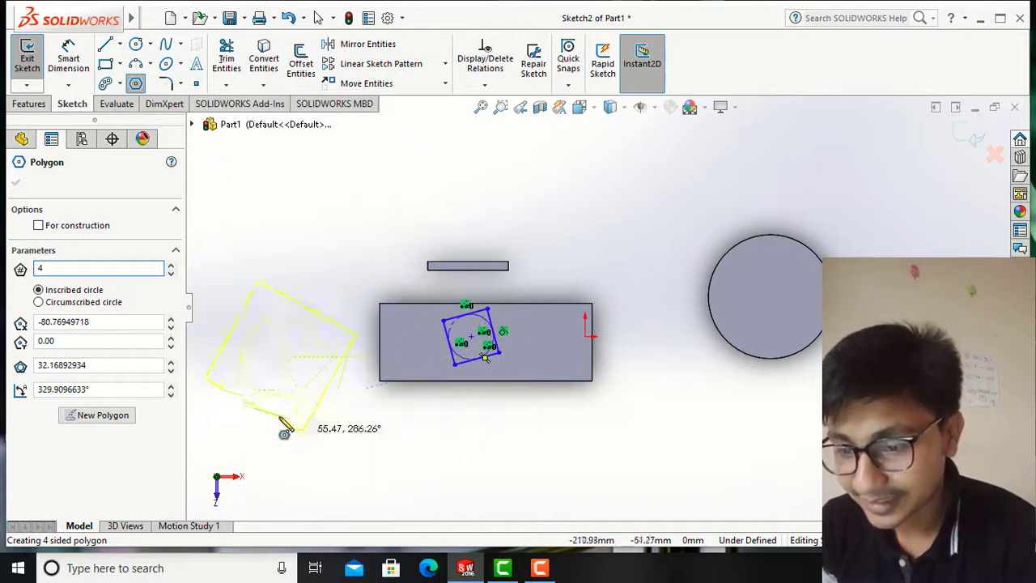
right_click(322, 417)
click(354, 423)
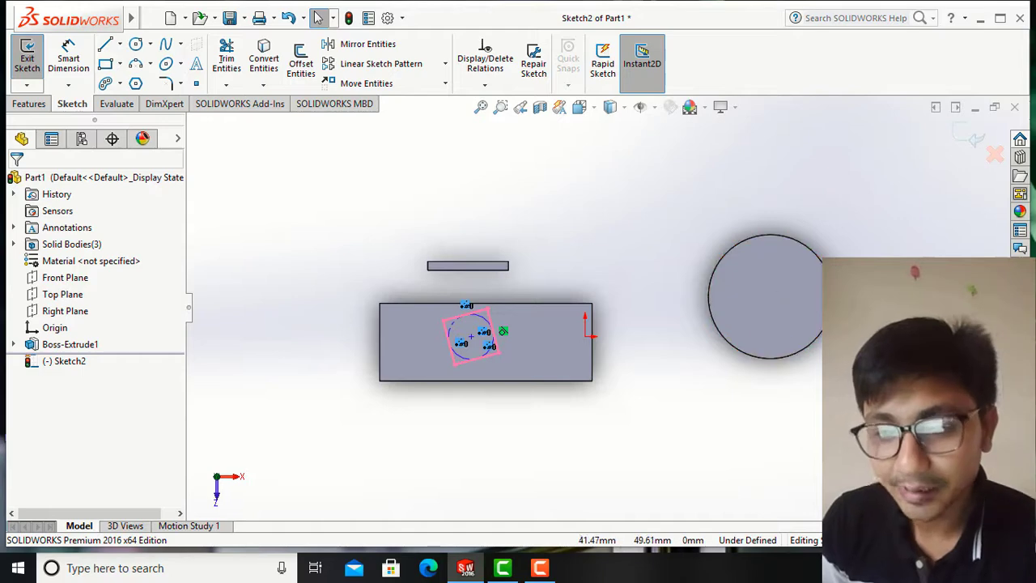
click(140, 85)
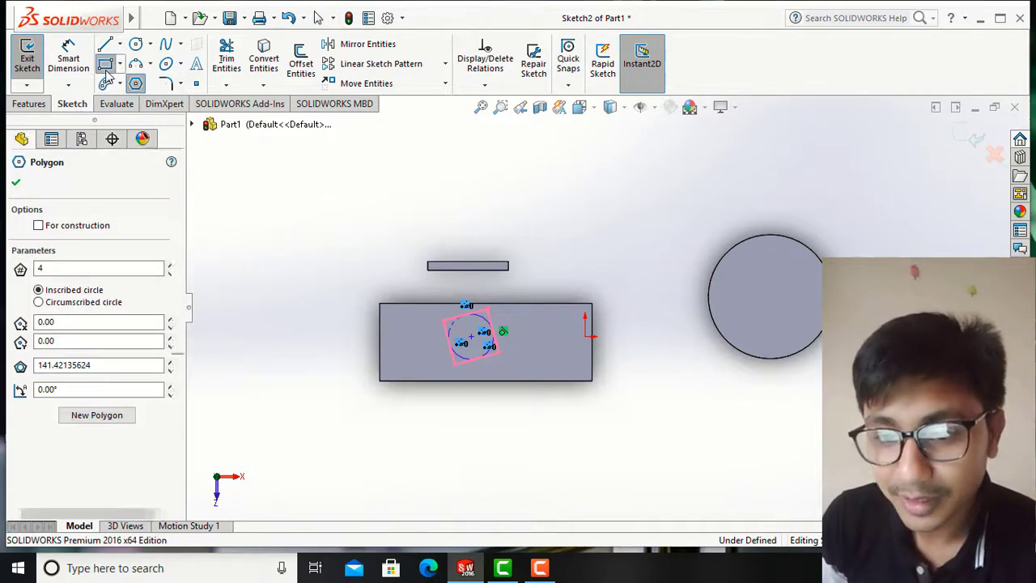
click(106, 66)
click(121, 67)
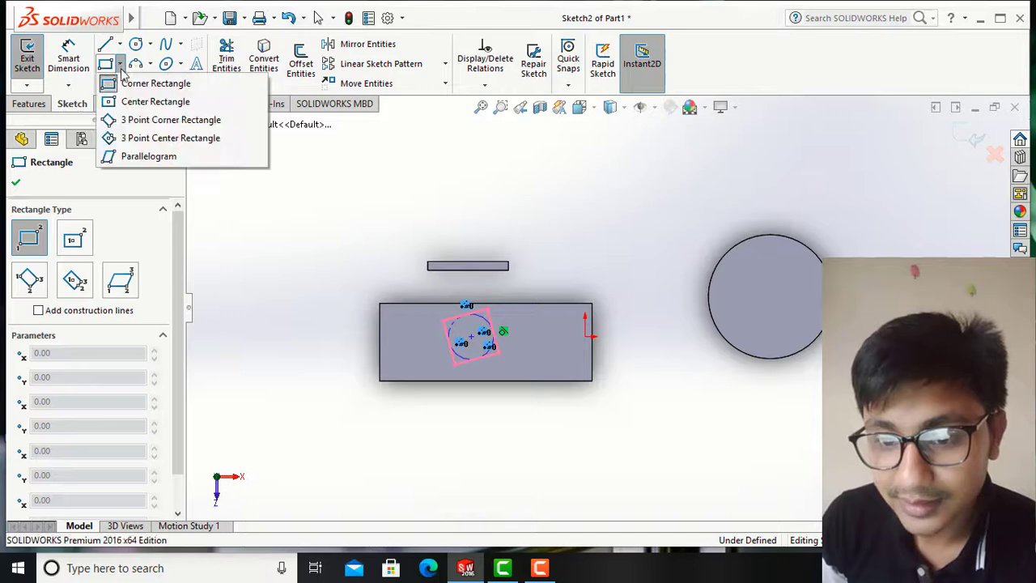
click(154, 101)
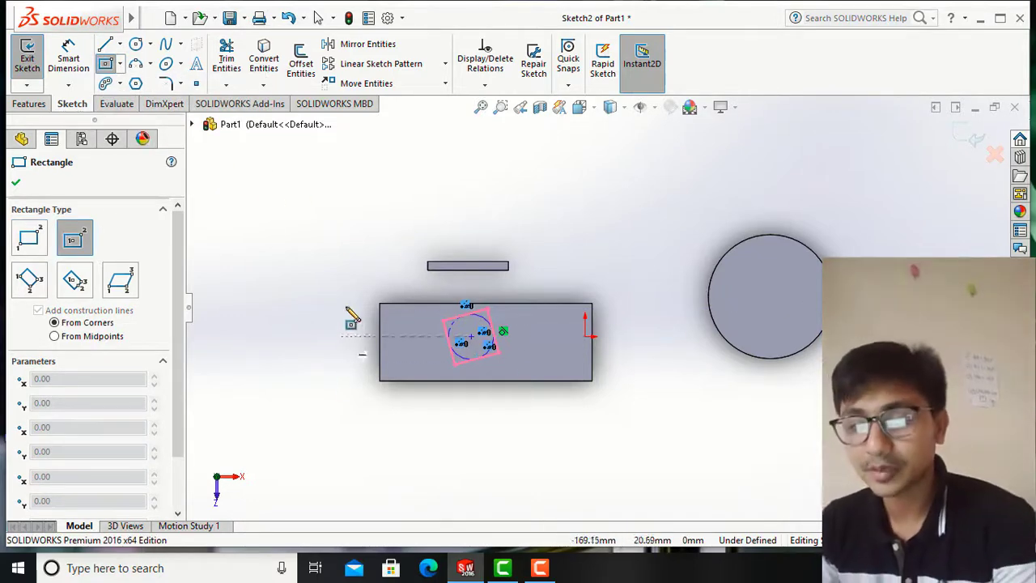
right_click(380, 233)
click(409, 241)
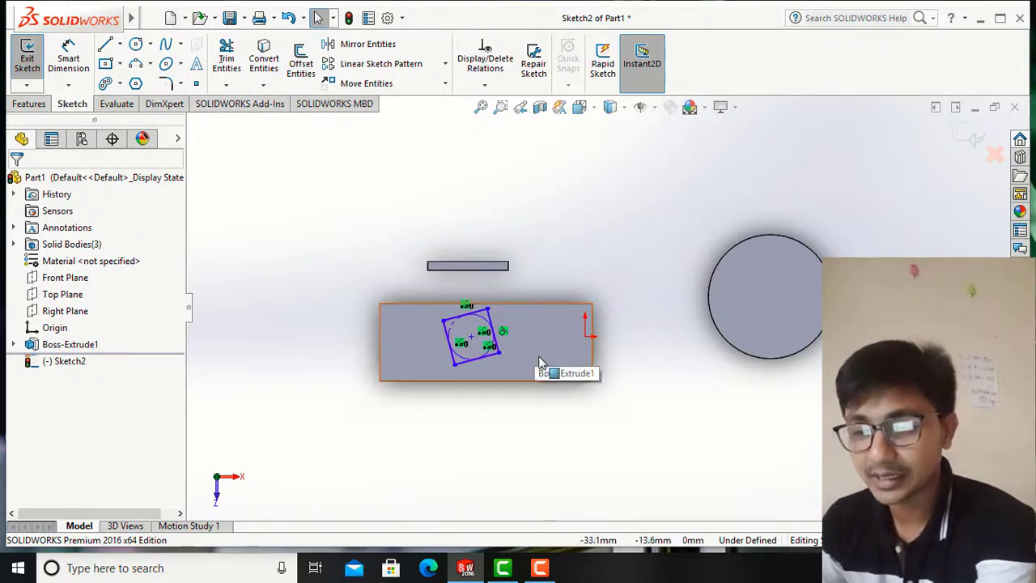
click(120, 63)
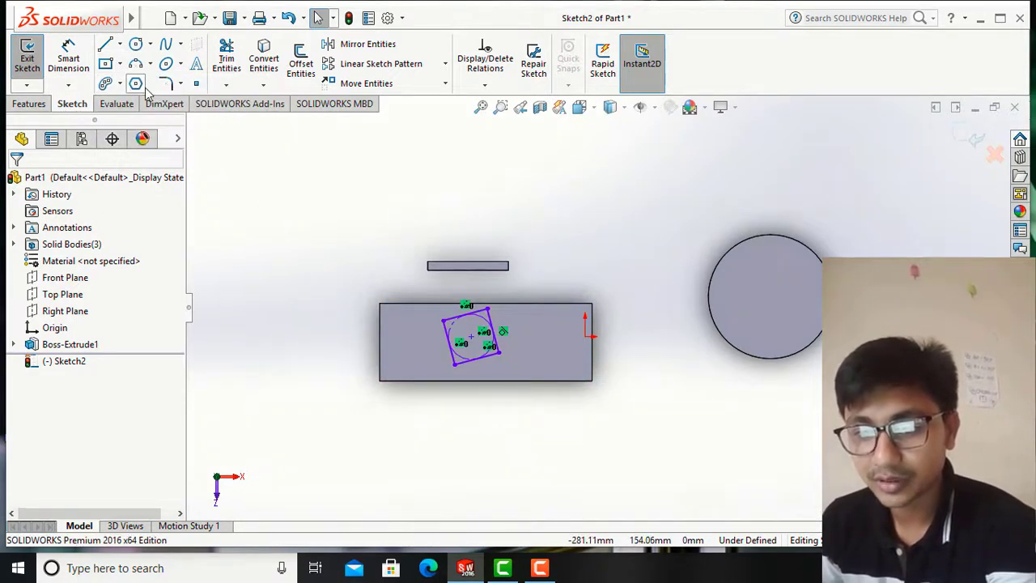
click(135, 83)
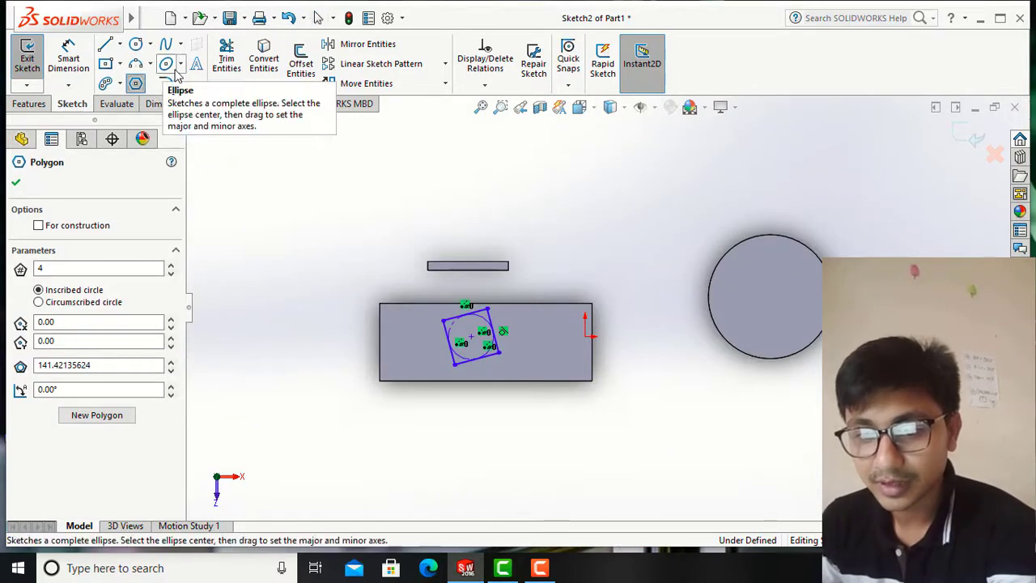
click(136, 84)
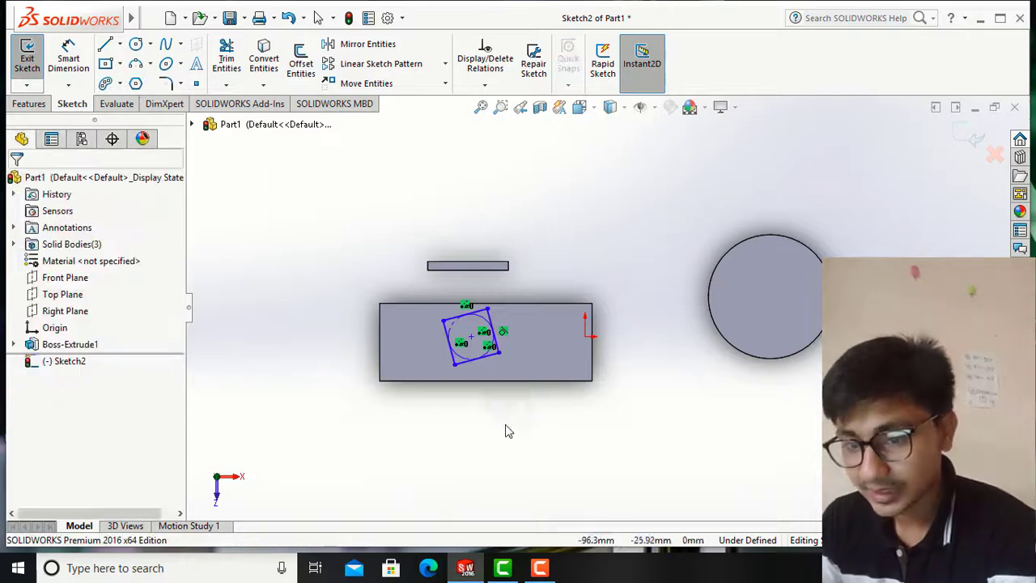
Sketch a six-sided polygon with an inscribed circle about 32 mm in diameter on the block's face, between the square and the origin.
click(548, 338)
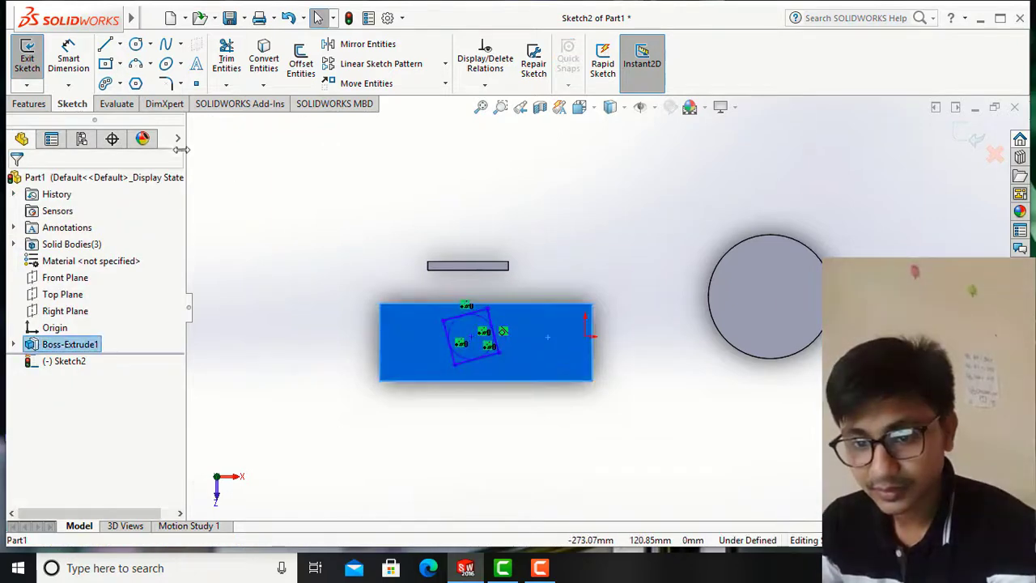
click(136, 83)
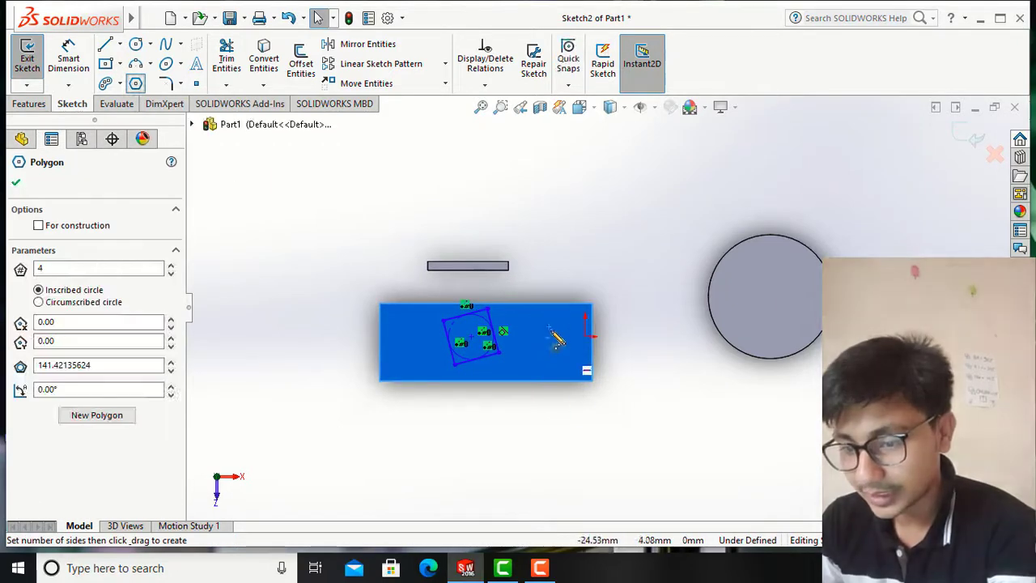
drag(550, 342, 580, 376)
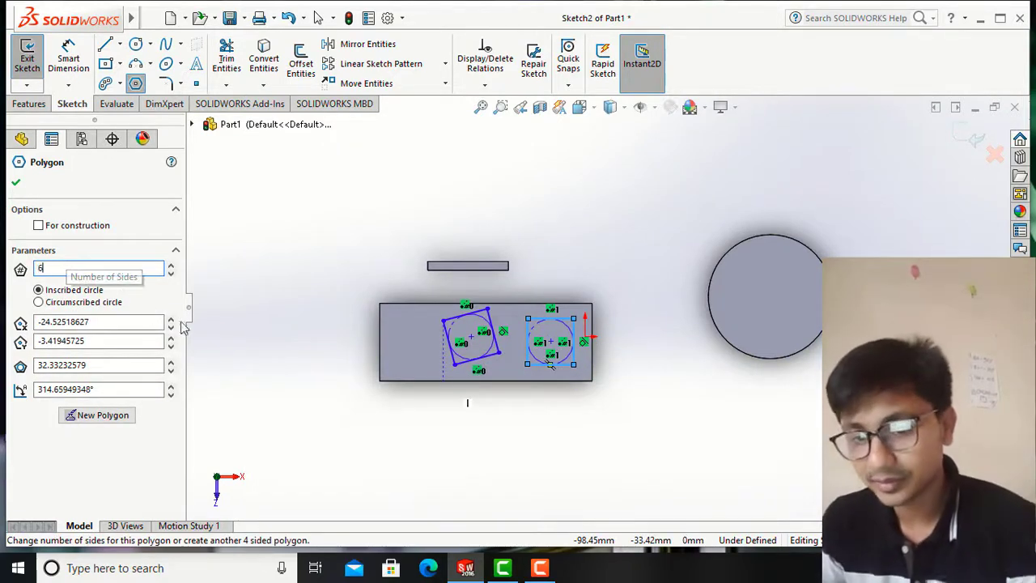
text(6)
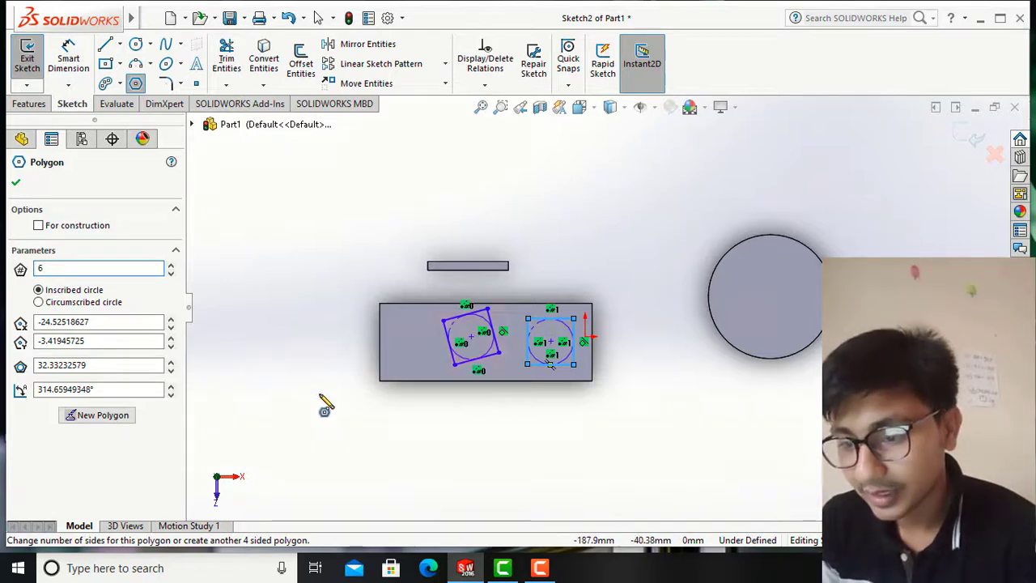
right_click(320, 395)
click(613, 417)
click(612, 416)
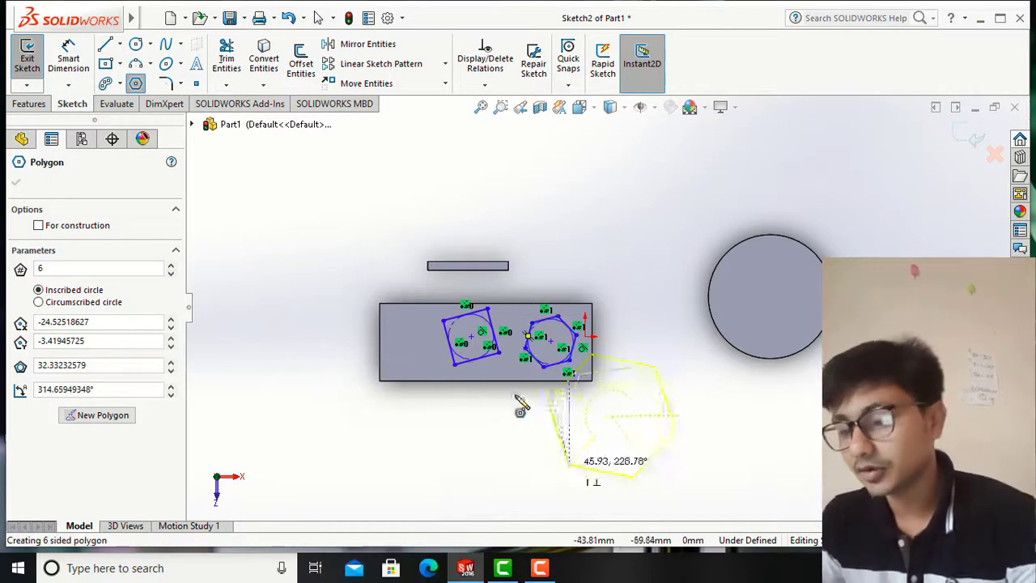
right_click(640, 422)
click(675, 431)
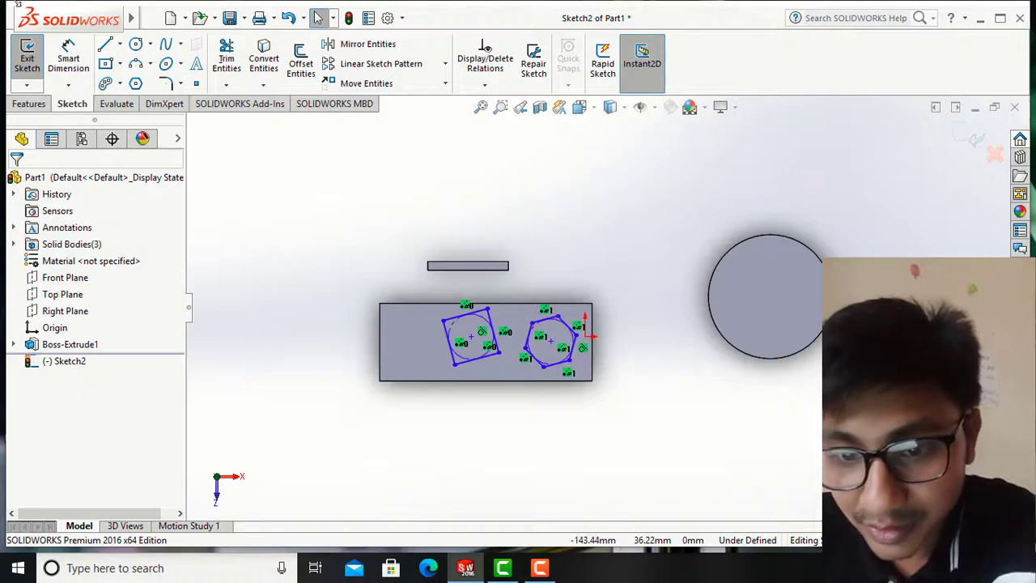
Dimension the horizontal distance across the hexagon's upper edge and set it to 20 mm.
click(73, 68)
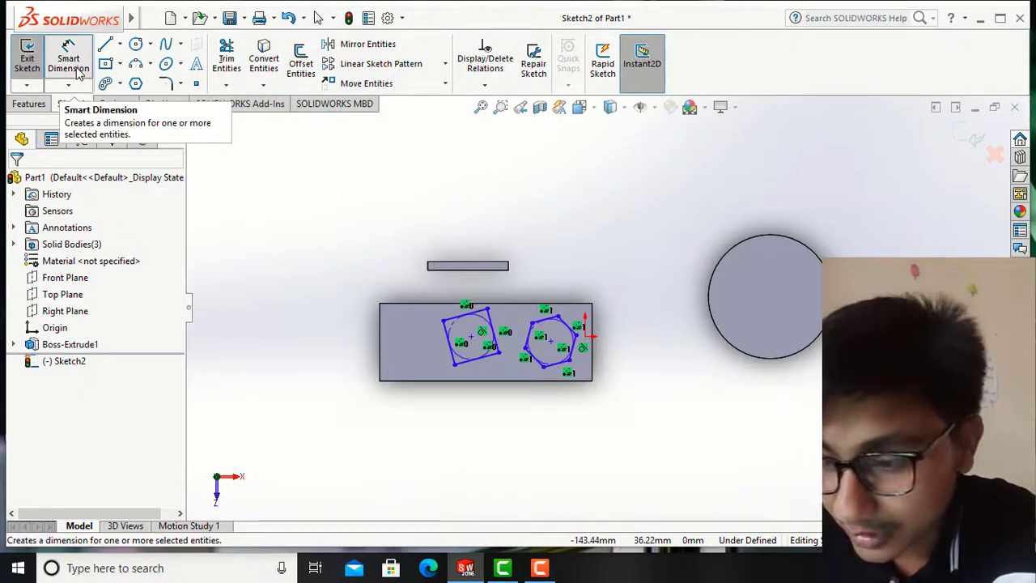
click(79, 73)
click(71, 65)
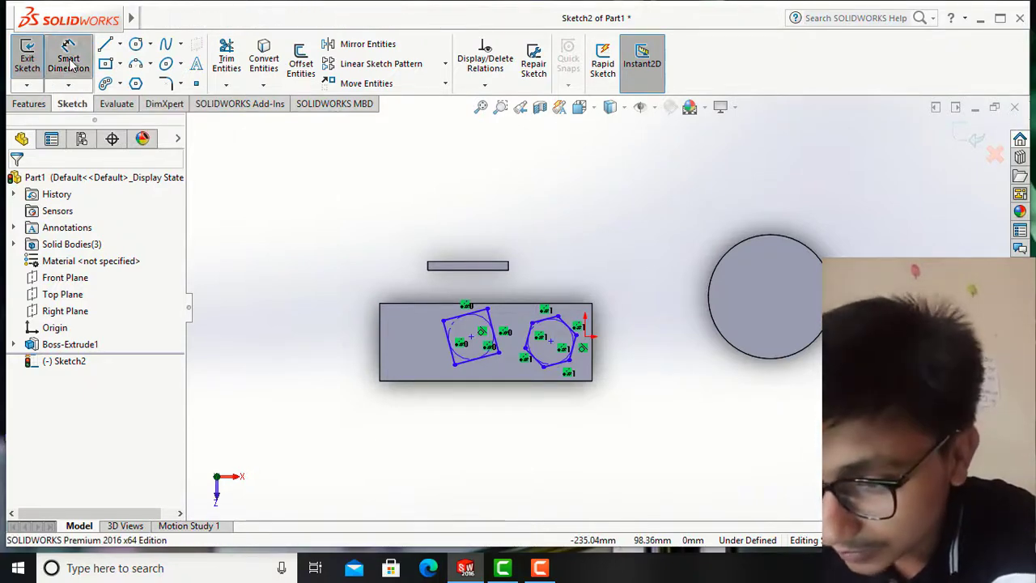
click(540, 324)
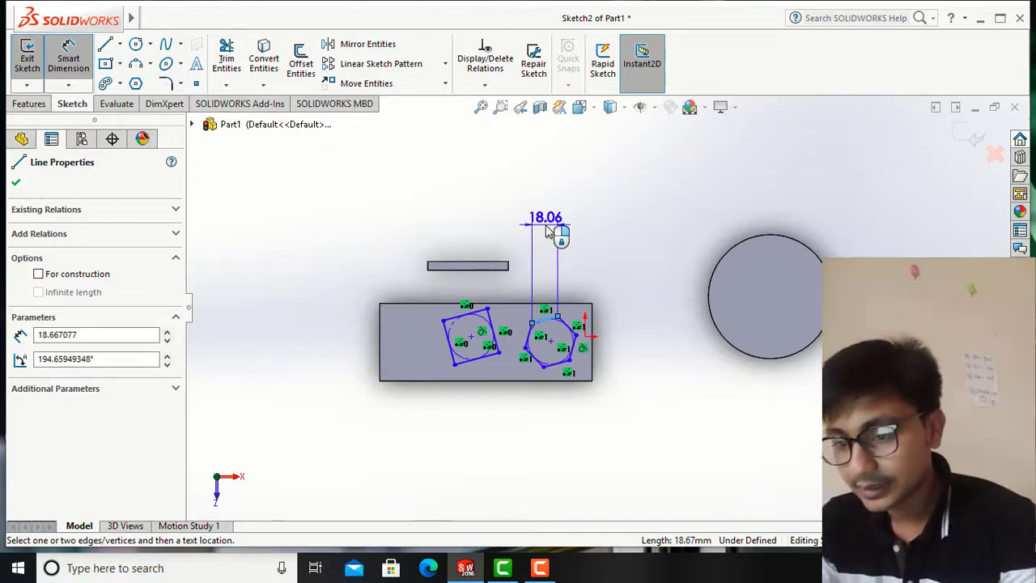
click(547, 232)
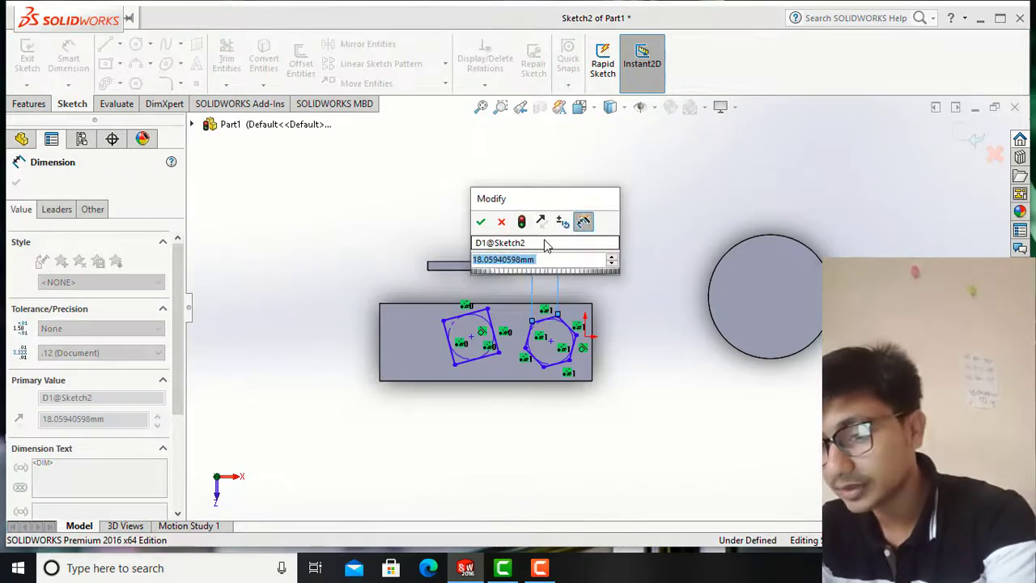
text(20)
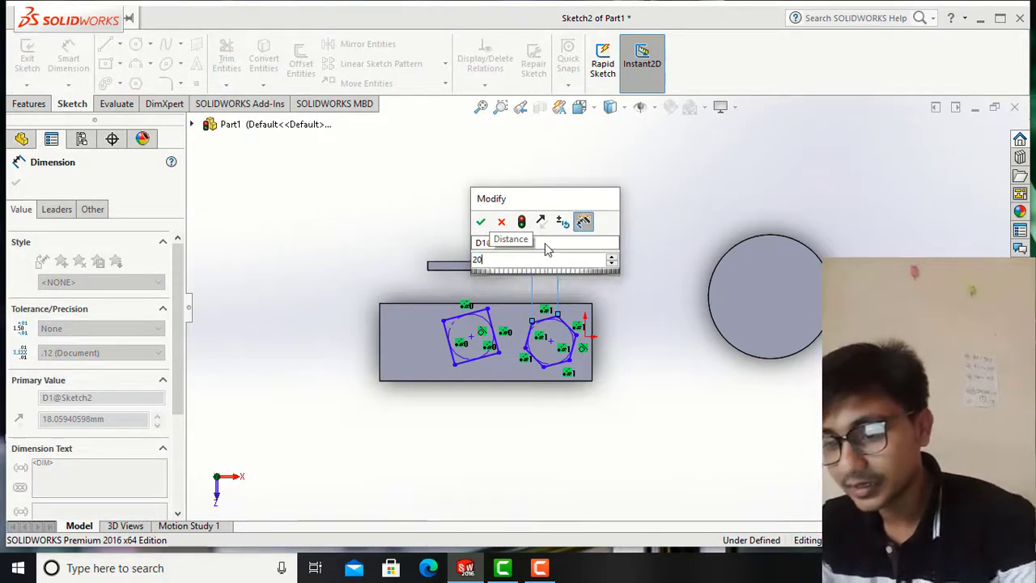
key(Escape)
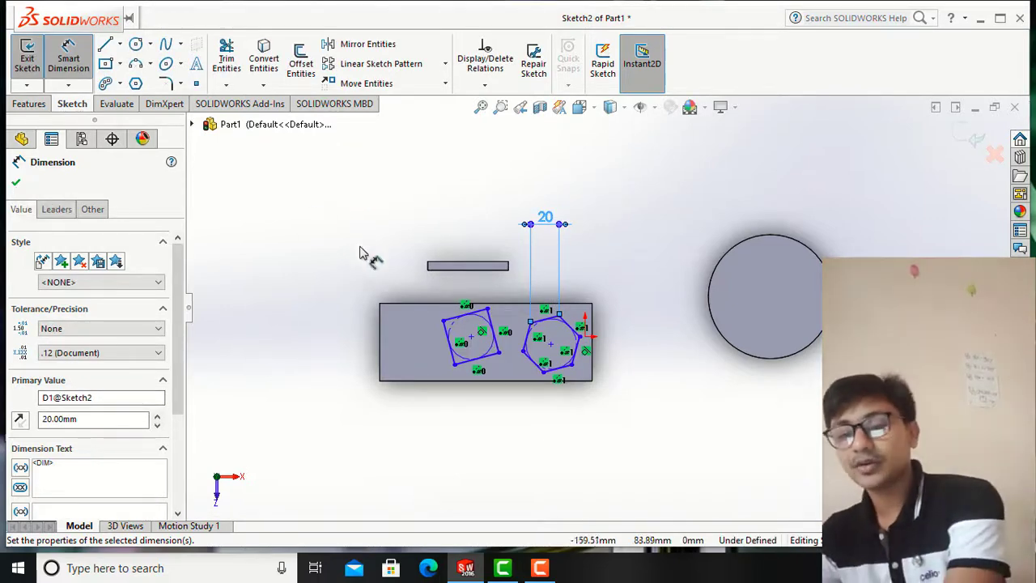
click(326, 275)
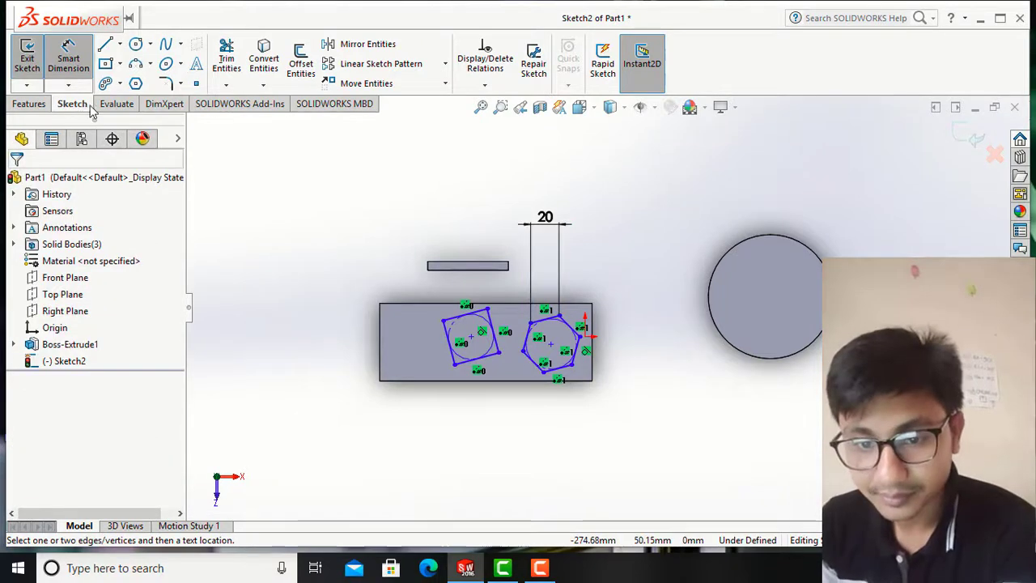
click(34, 104)
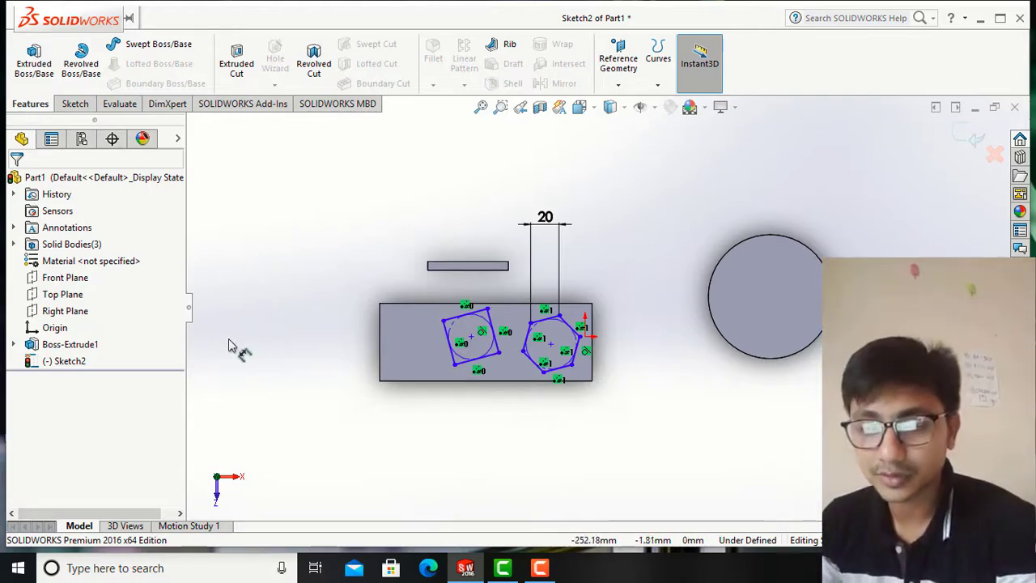
Extrude the square and hexagon sketch 30 mm upward from the block's top face, merged with the block.
click(29, 69)
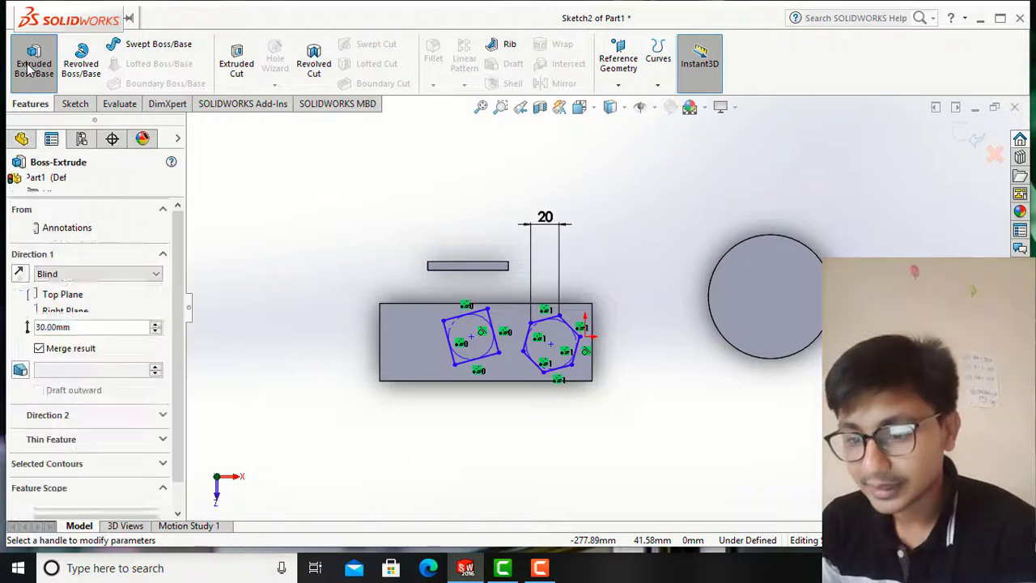
middle_drag(465, 484, 421, 271)
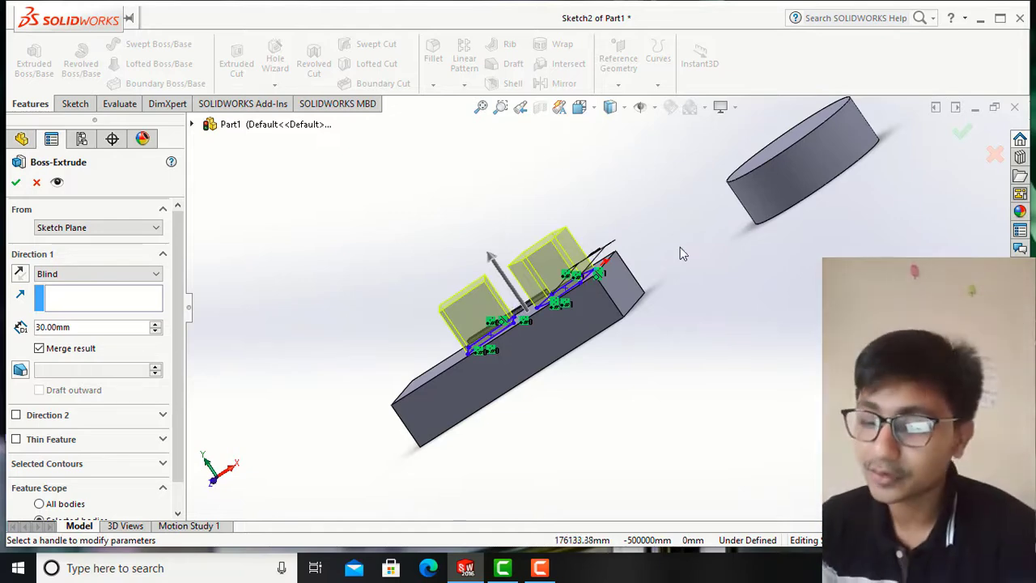
middle_drag(652, 335, 611, 478)
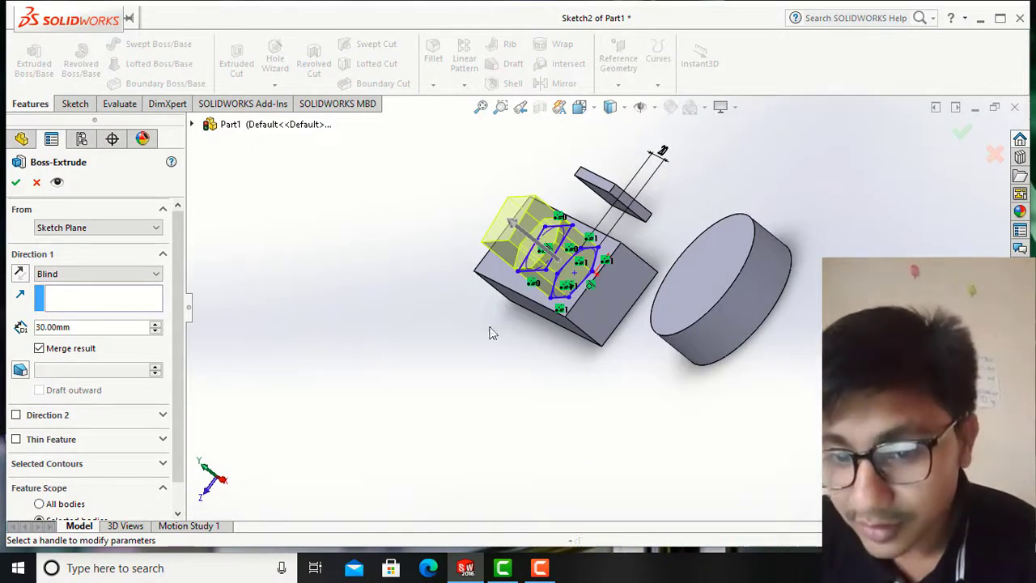
click(14, 182)
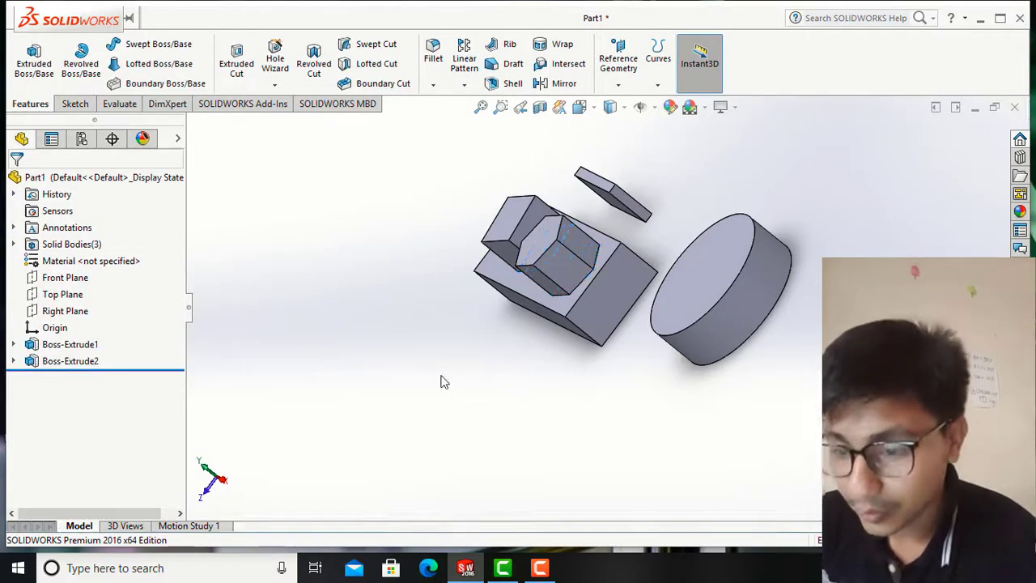
Start a new sketch on the round disc's top face and orient the view normal to it.
middle_drag(419, 405, 448, 340)
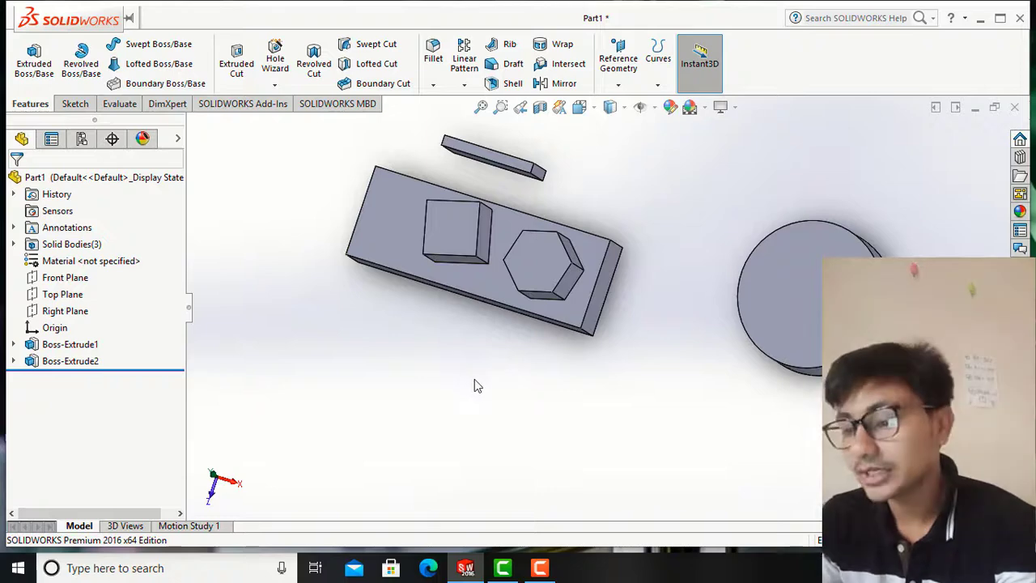
click(798, 305)
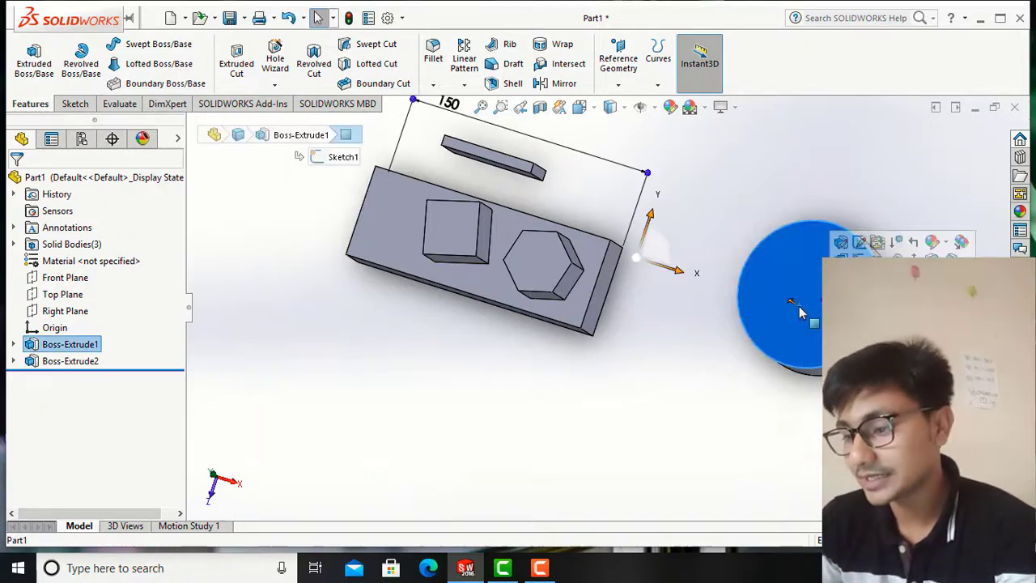
click(877, 241)
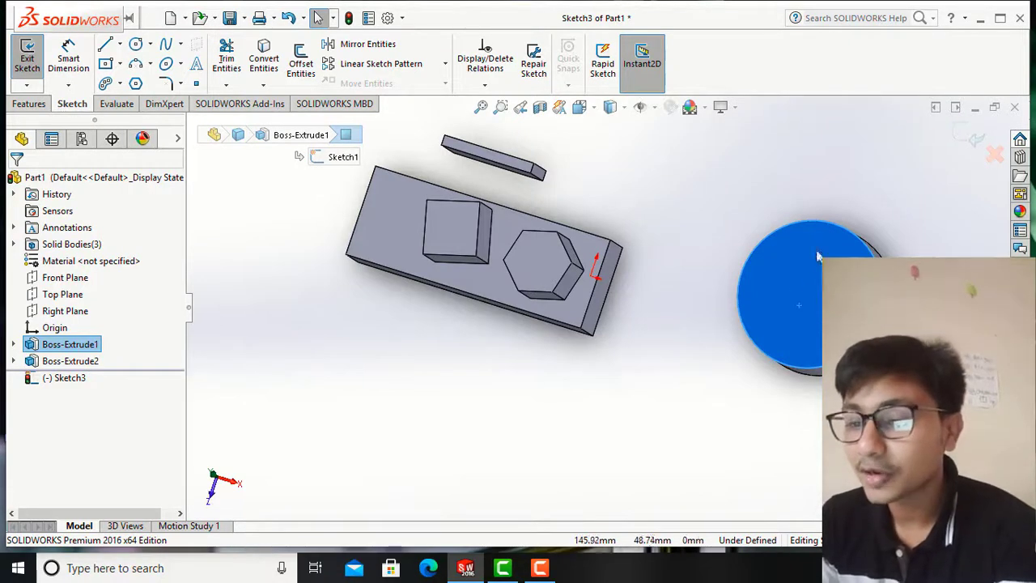
click(598, 111)
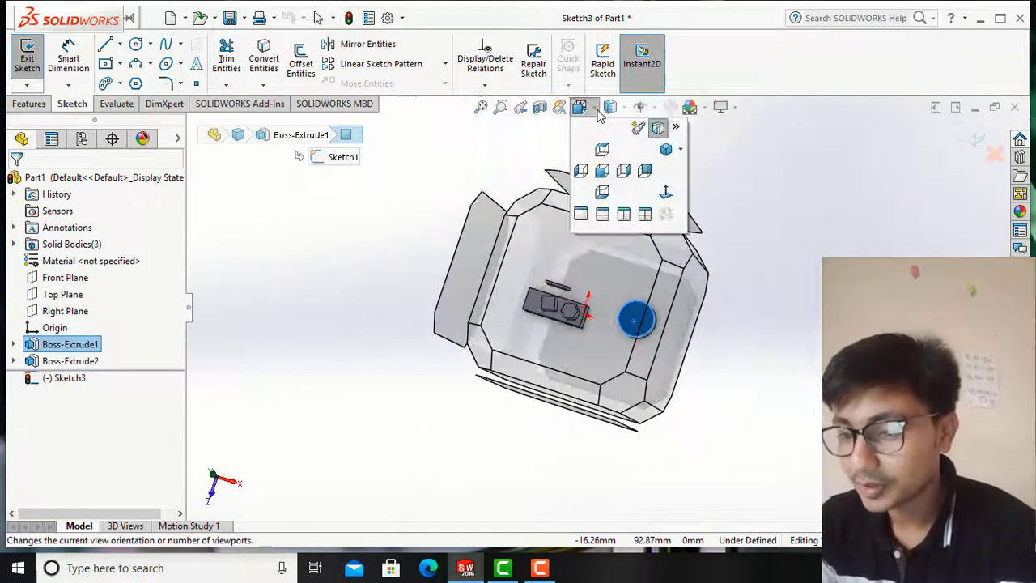
click(597, 113)
click(593, 111)
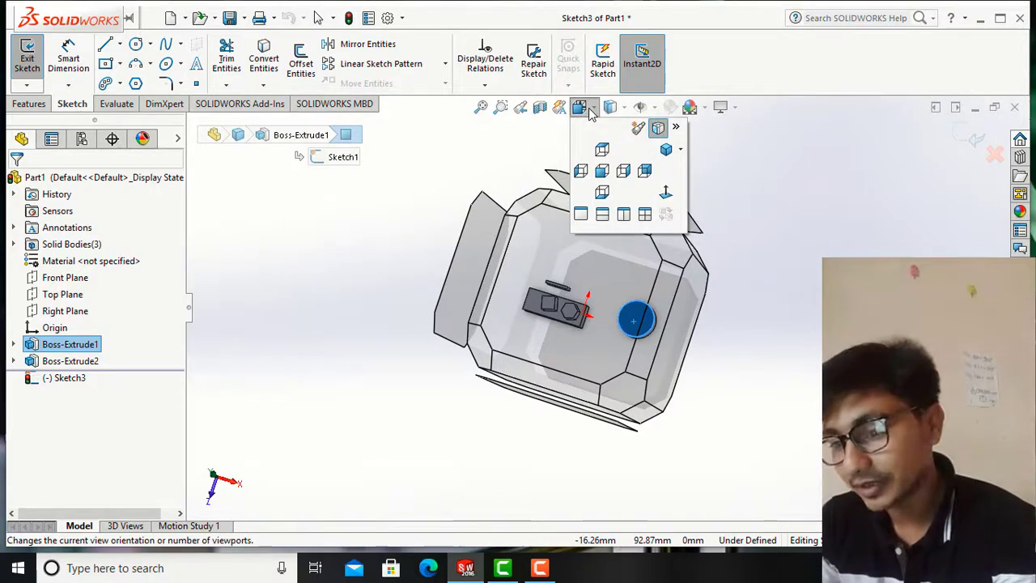
click(664, 193)
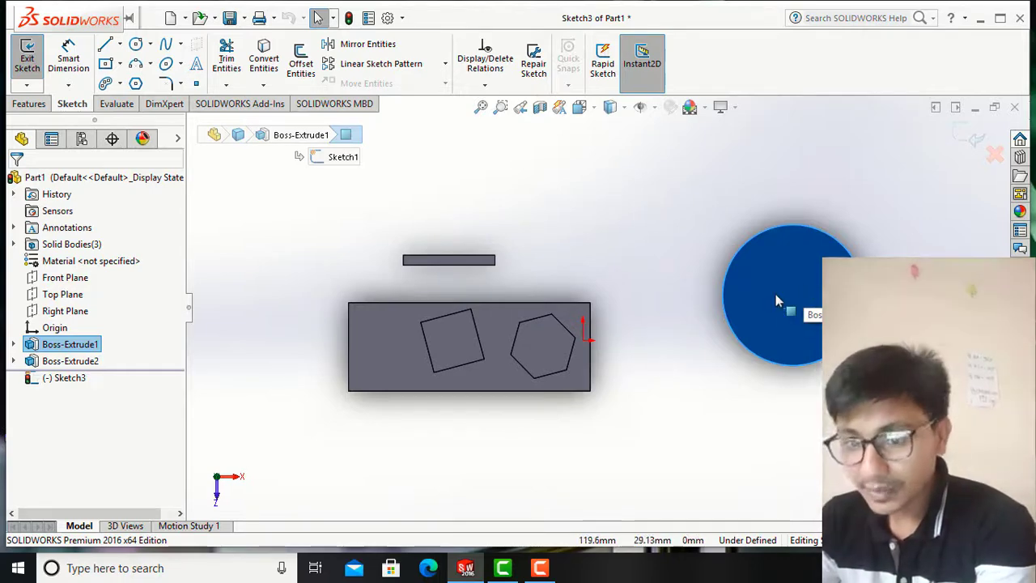
Sketch a horizontal centerpoint straight slot near the disc's centre, about 48 mm between arc centres and about 17 mm wide.
click(117, 84)
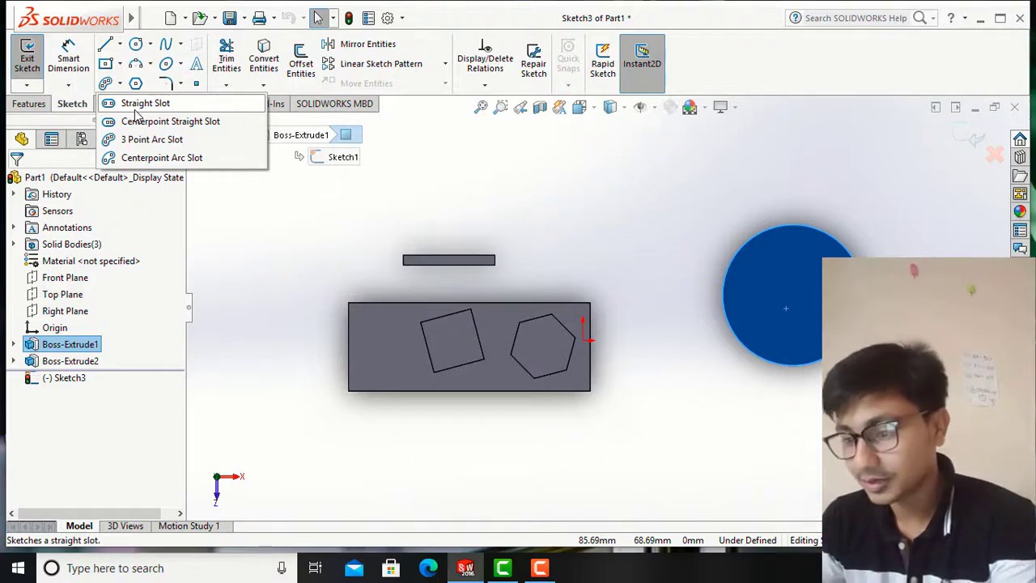
click(134, 109)
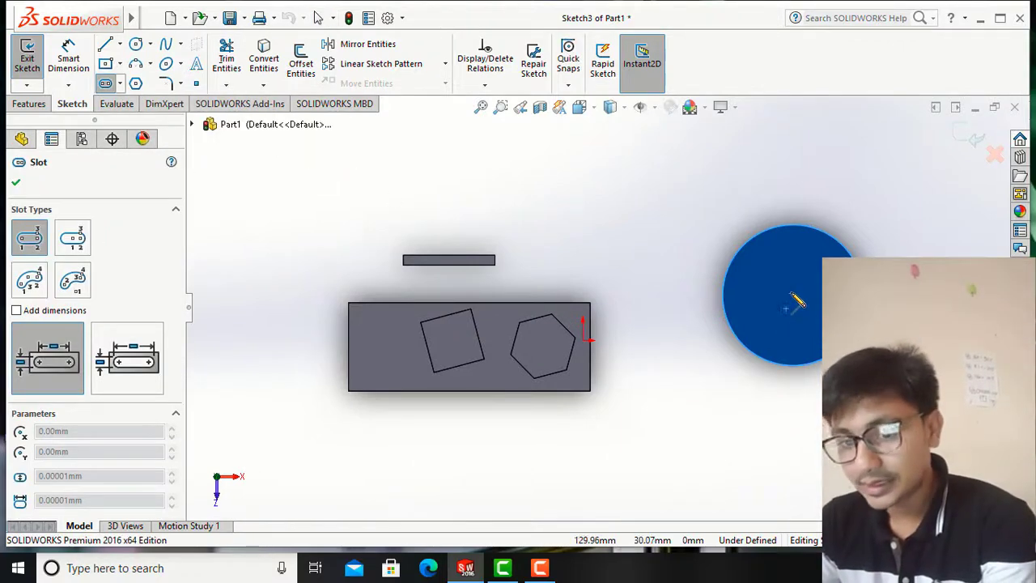
click(120, 84)
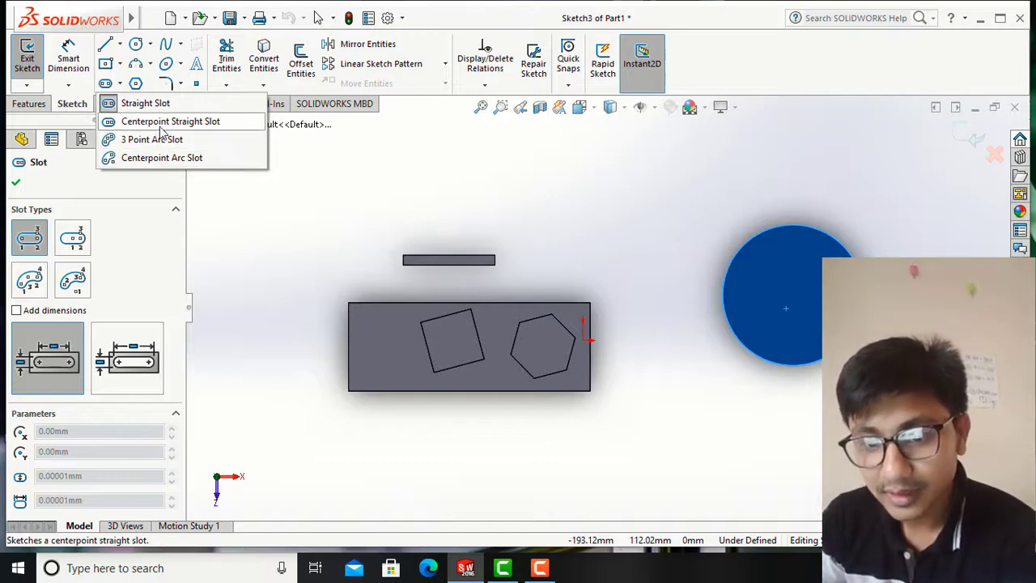
click(164, 125)
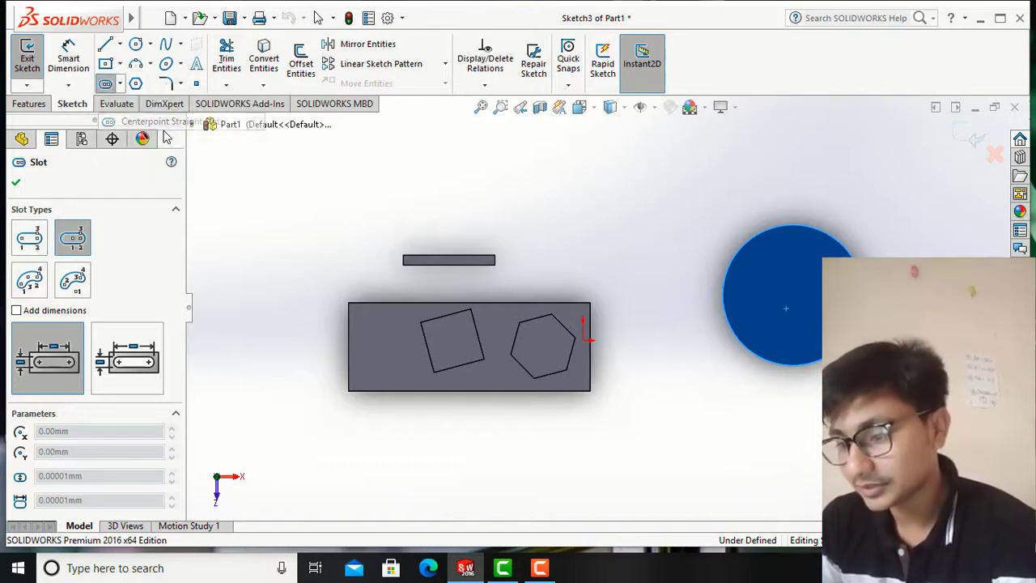
click(794, 291)
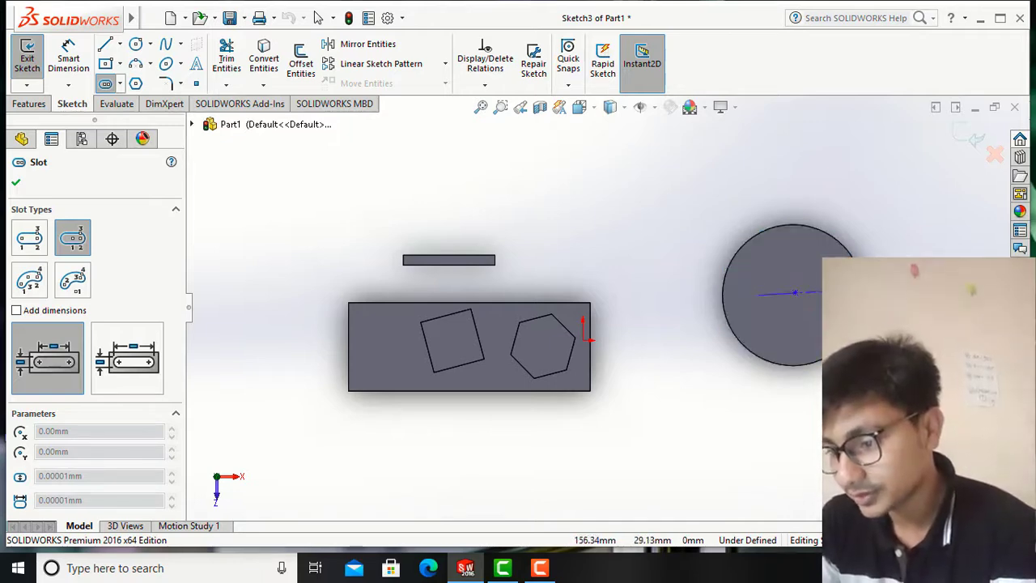
click(832, 292)
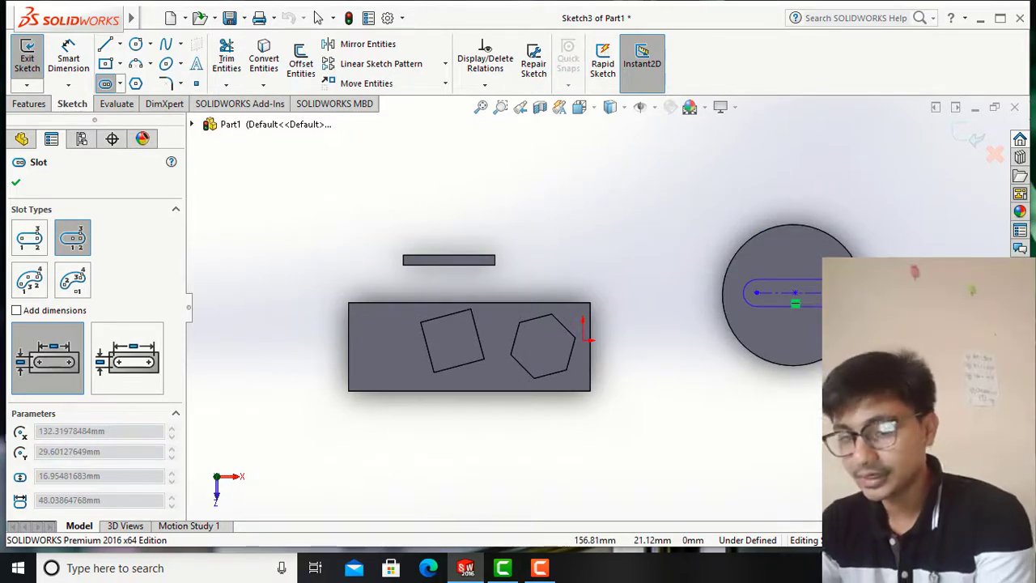
click(834, 306)
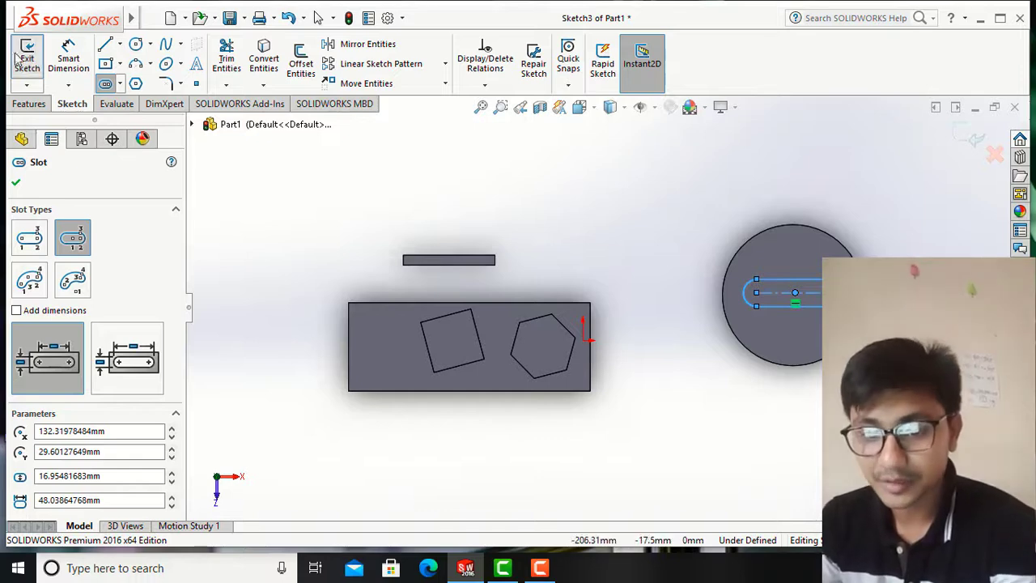
click(16, 186)
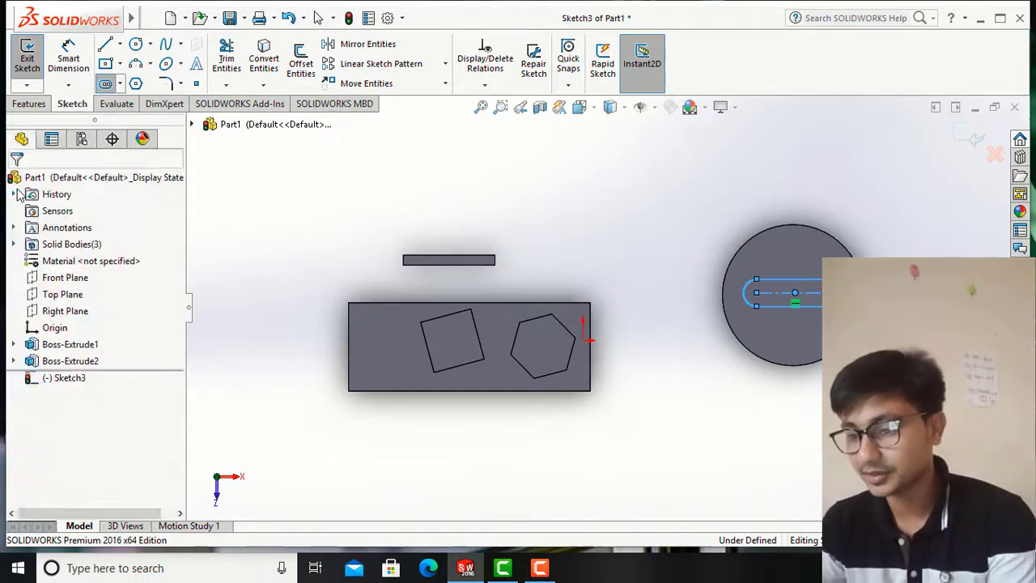
click(628, 234)
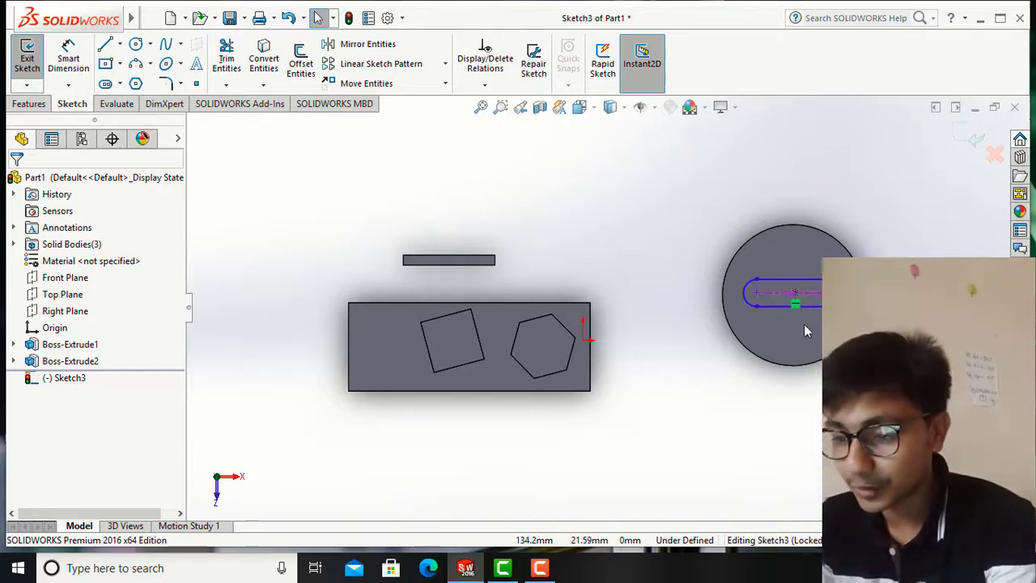
Extrude the slot profile as a 30 mm blind boss upward from the disc's top face, with merged result.
click(29, 104)
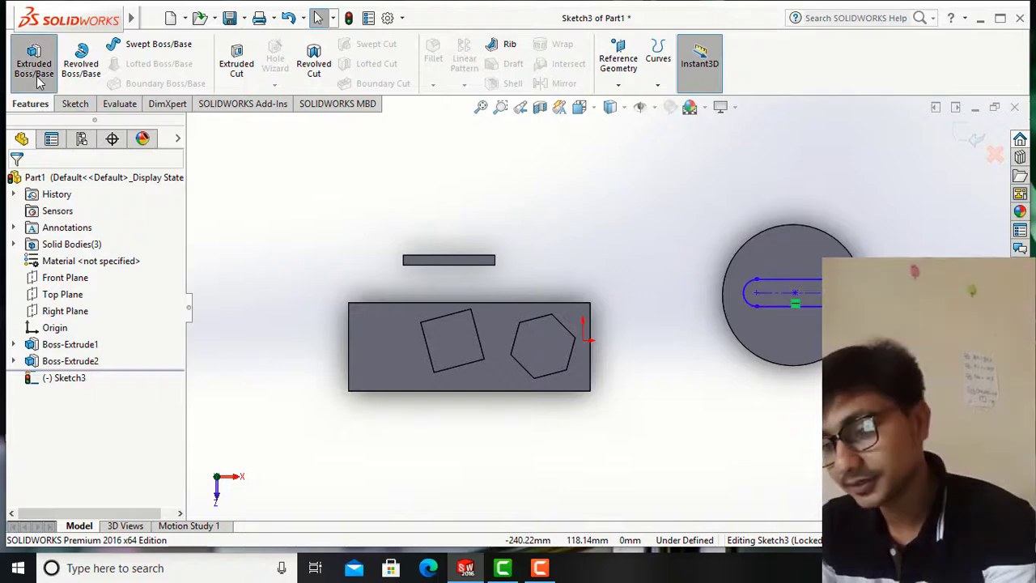
click(35, 71)
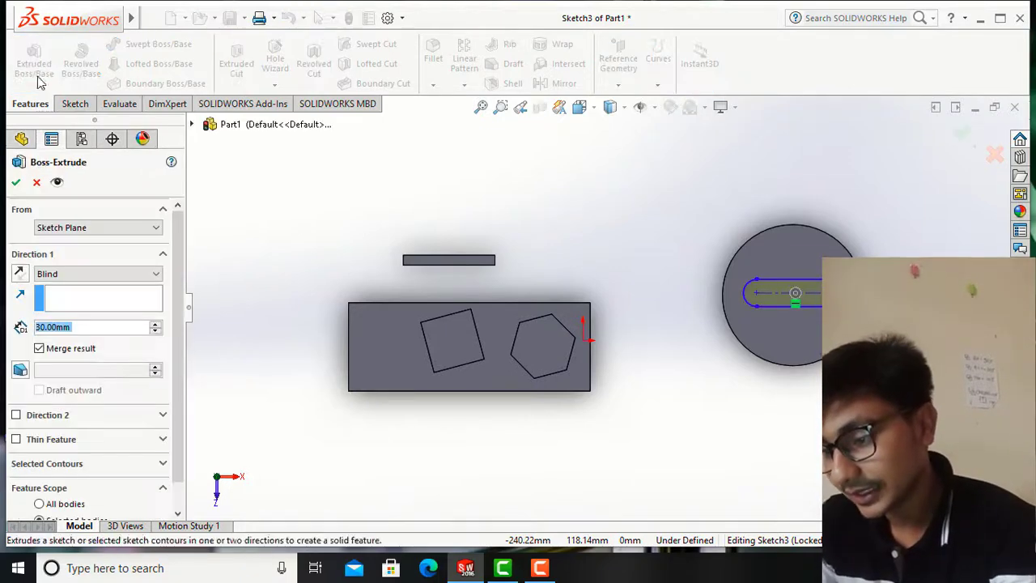
middle_drag(534, 390, 566, 388)
middle_drag(758, 314, 777, 264)
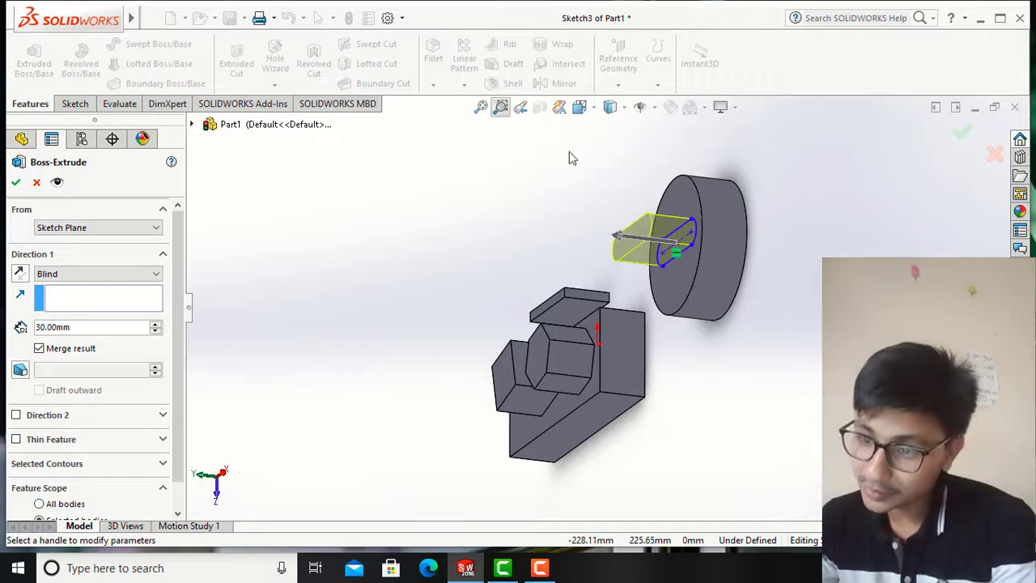
click(590, 112)
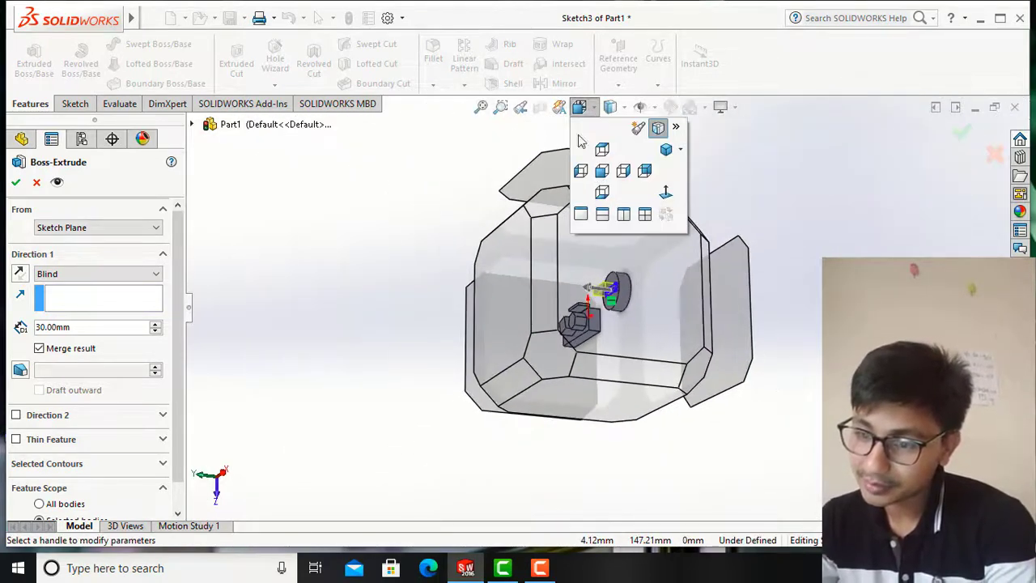
click(605, 189)
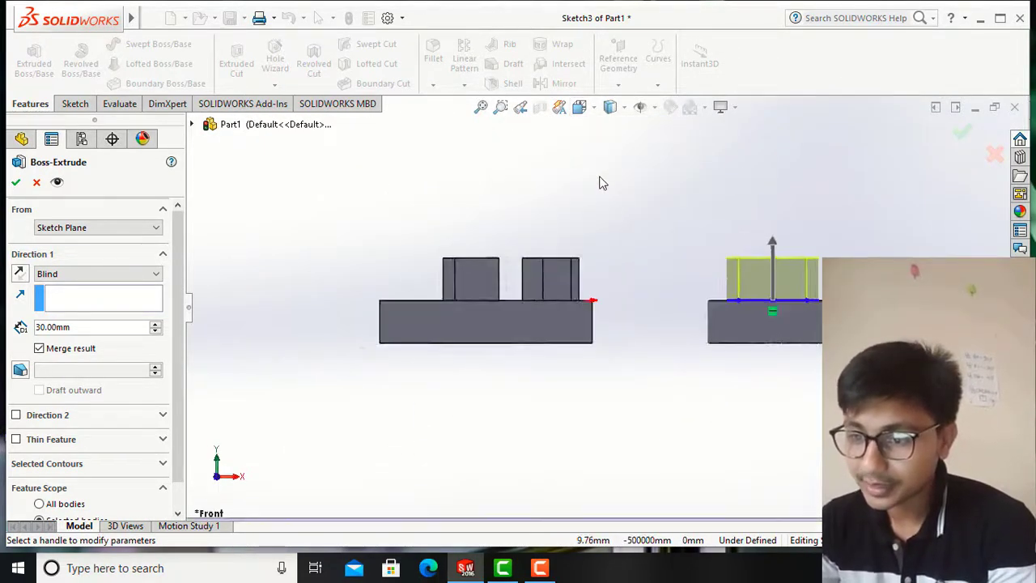
click(594, 109)
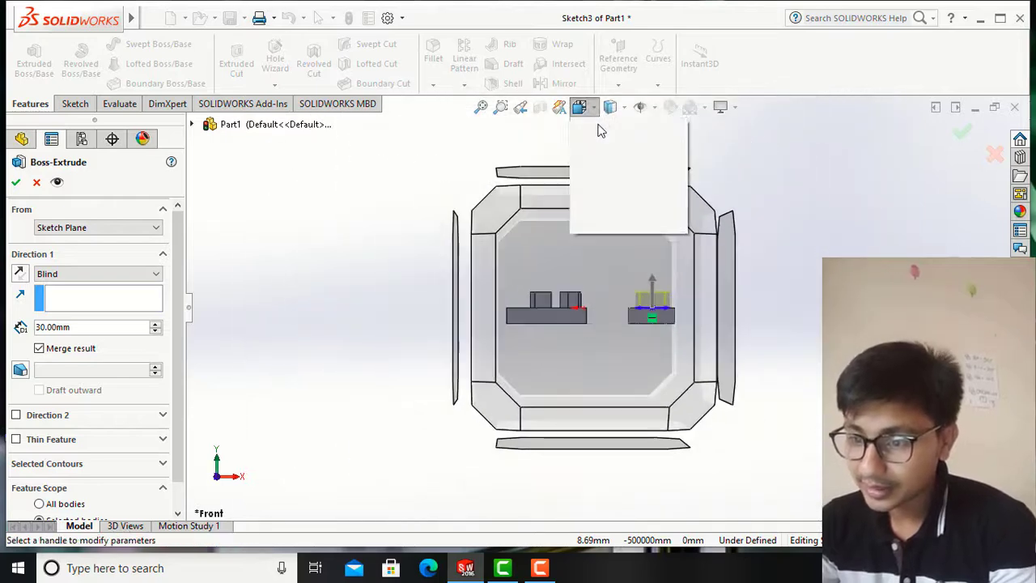
click(643, 170)
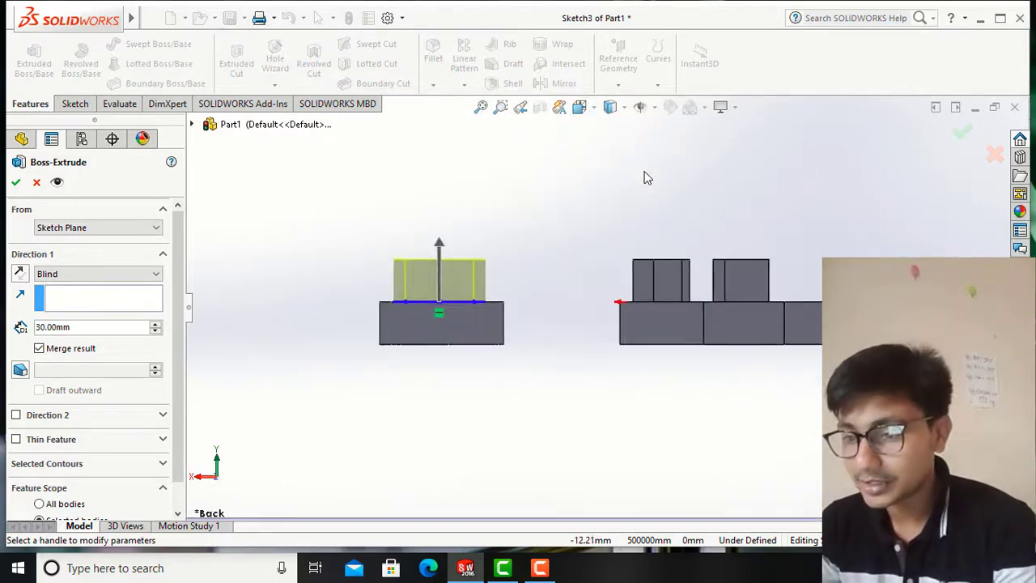
click(591, 110)
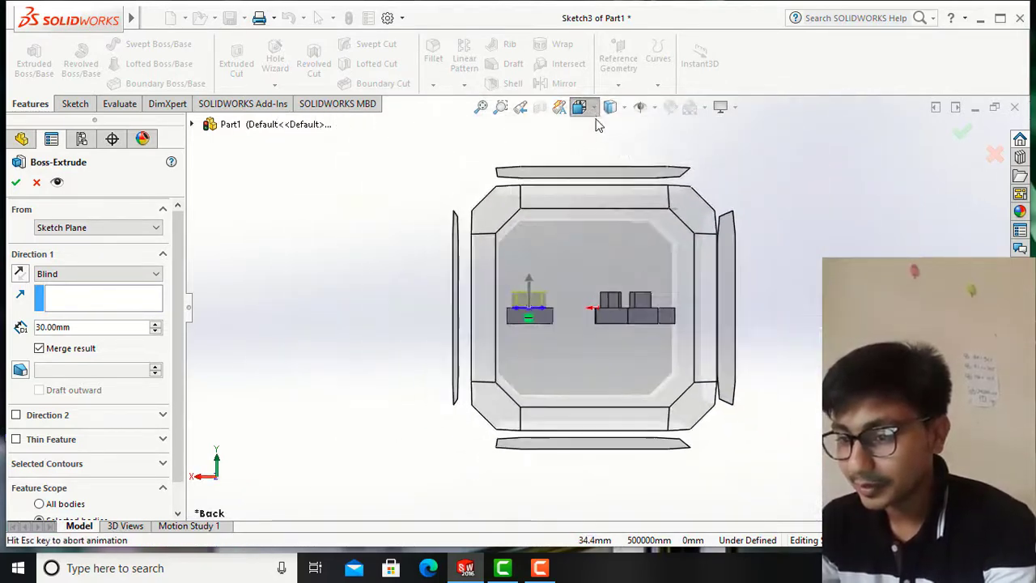
click(665, 149)
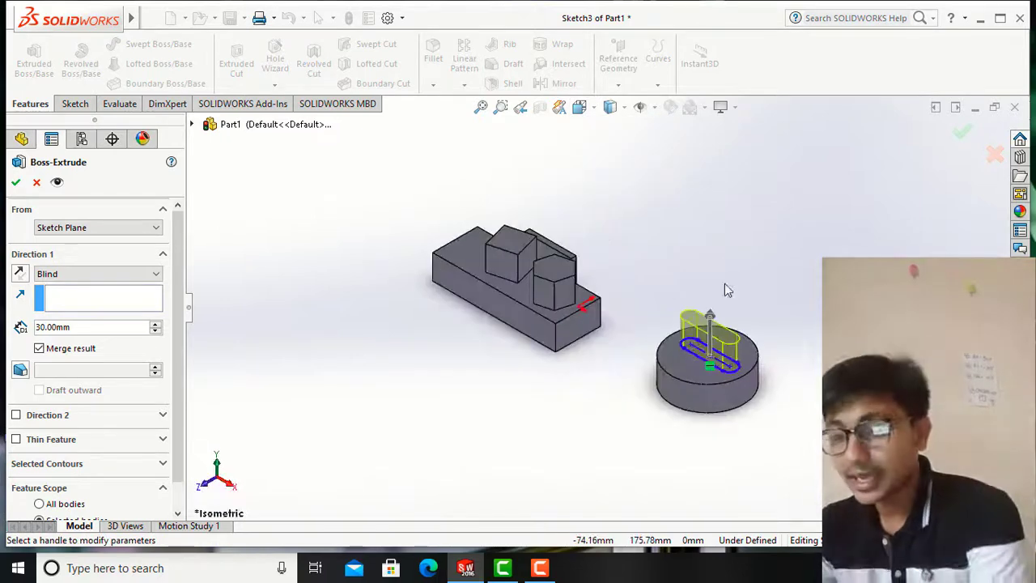